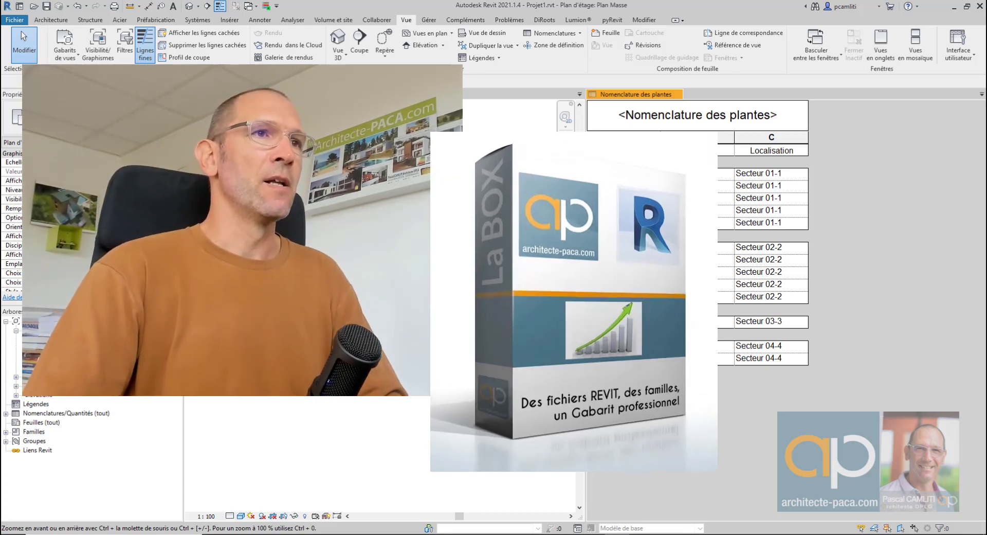
- Arrange the Plan Masse and Nomenclature des plantes views as tabs in a single window instead of side by side
click(346, 227)
mouse_move(346, 226)
middle_down()
mouse_move(288, 229)
mouse_move(252, 248)
mouse_move(260, 229)
middle_up()
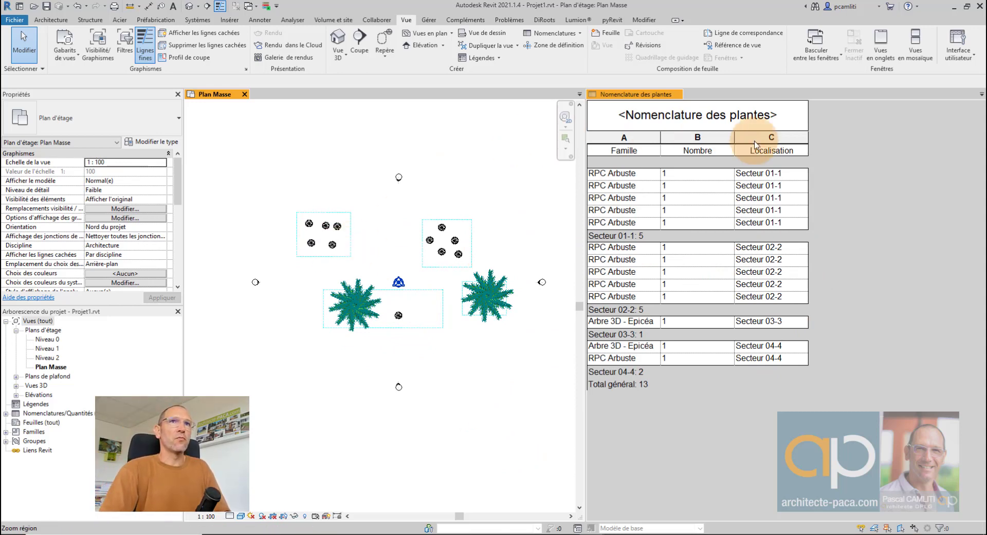
click(881, 41)
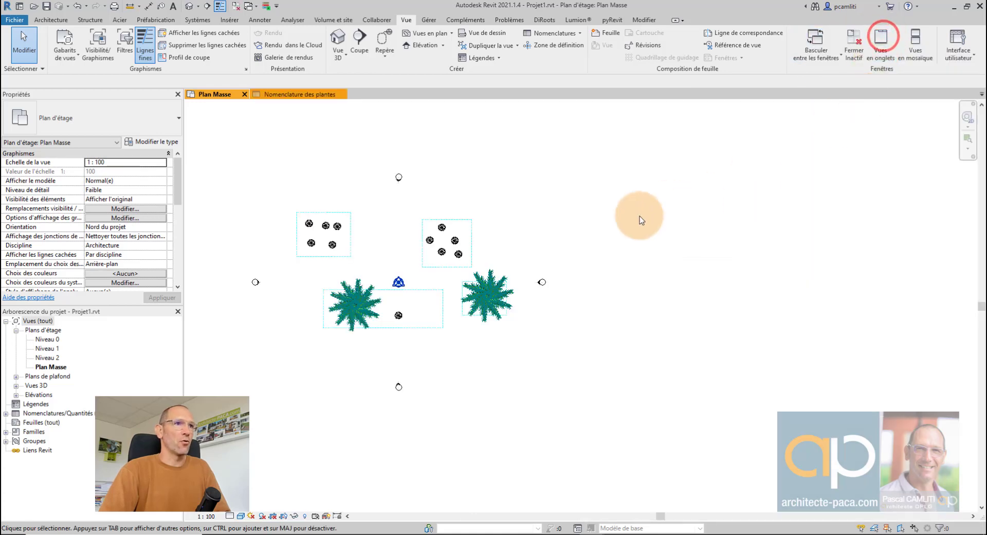
click(561, 227)
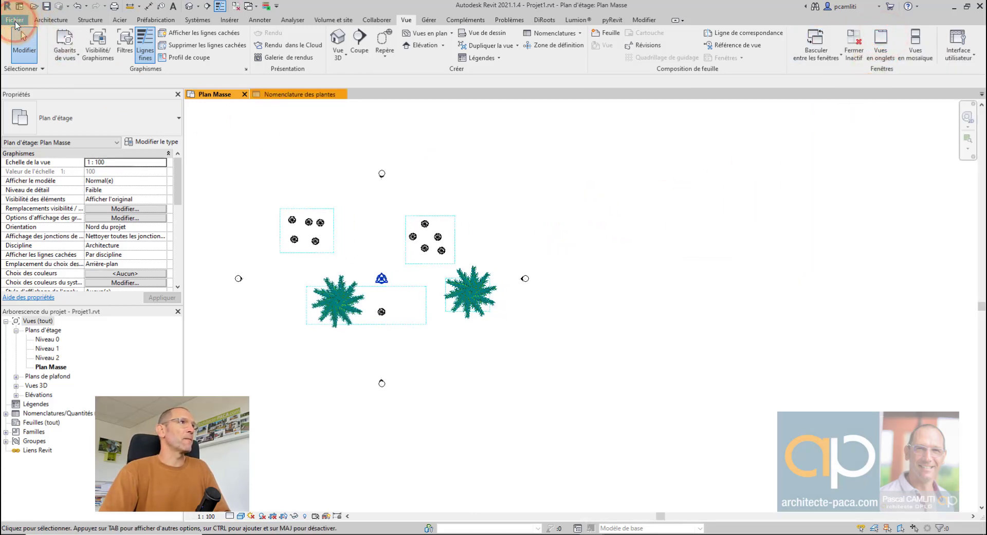
- Create a new project based on one of the listed template files
click(15, 21)
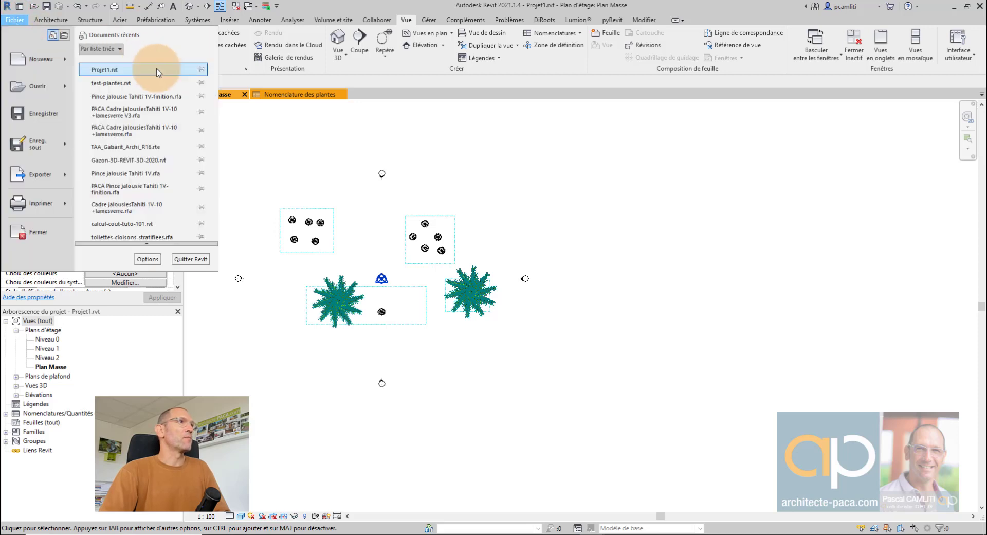
click(67, 63)
click(113, 64)
click(492, 251)
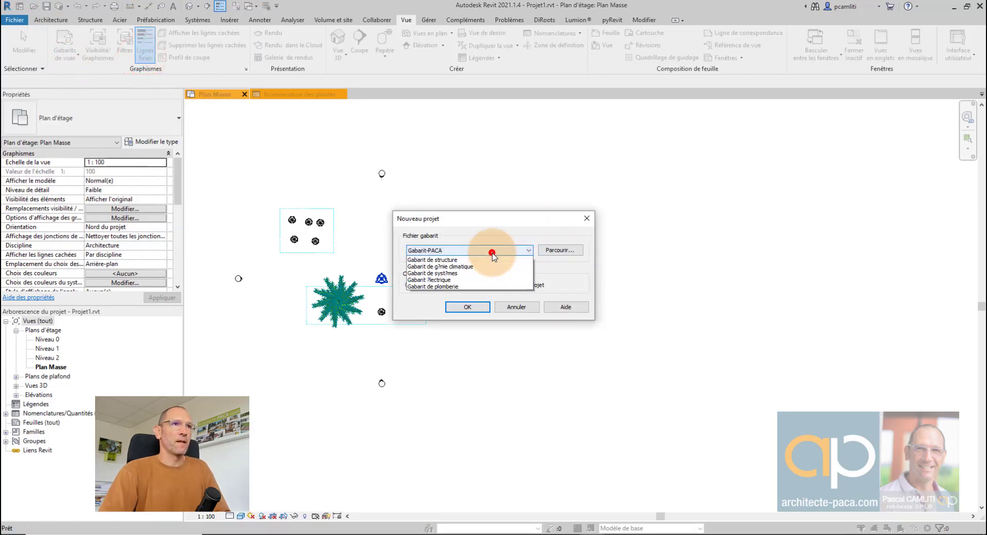
click(463, 280)
click(468, 306)
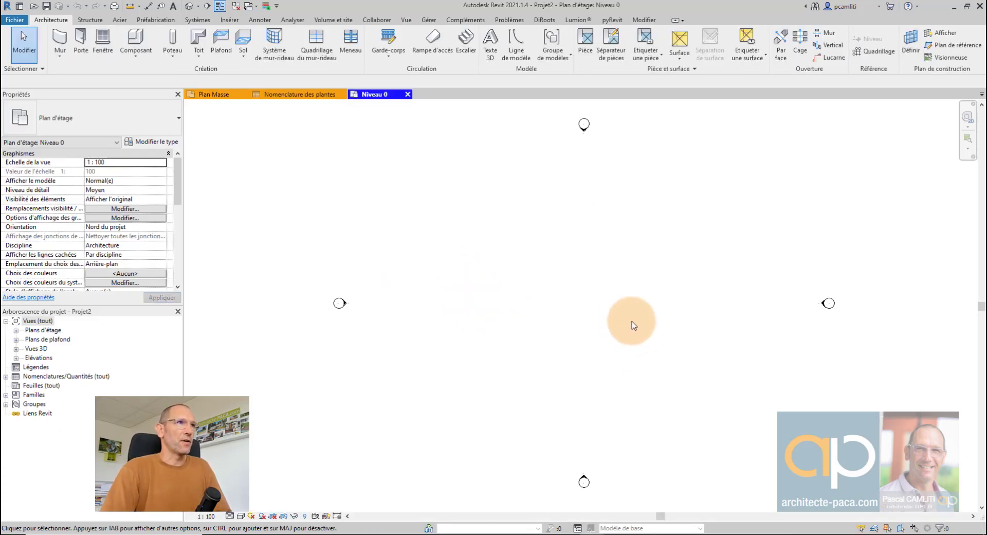
- Add a project parameter named Localisation as an instance (Occurrence) parameter with the parameter type Texte
click(432, 21)
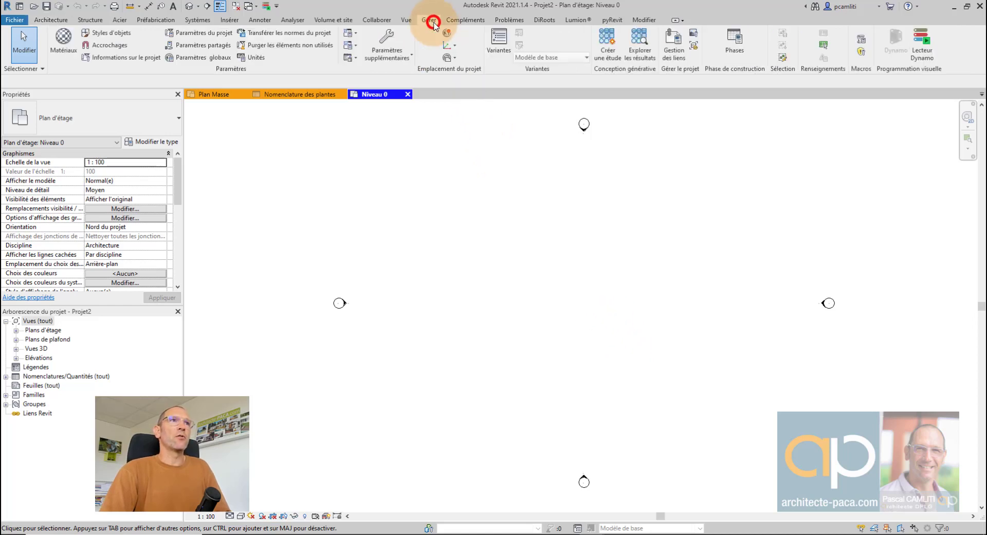
click(188, 35)
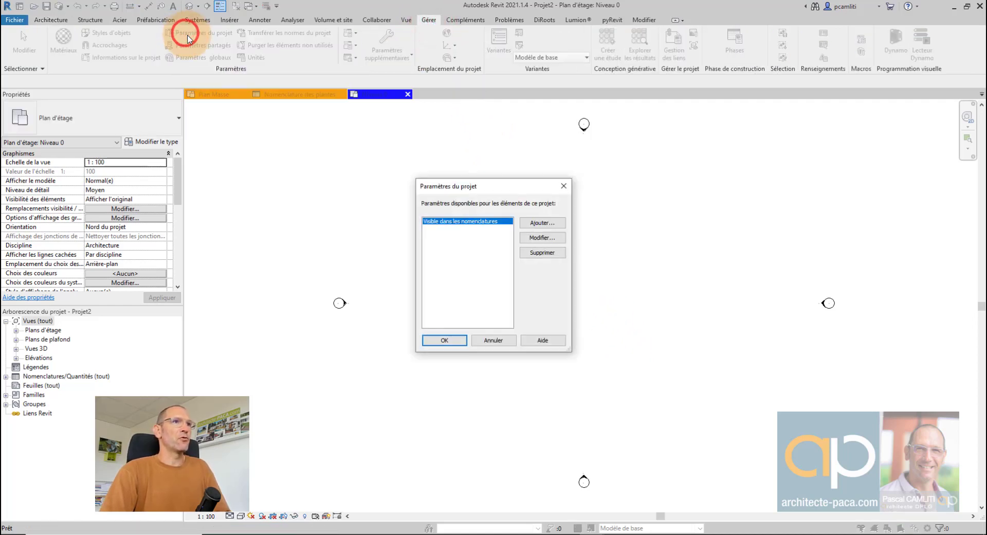
click(535, 223)
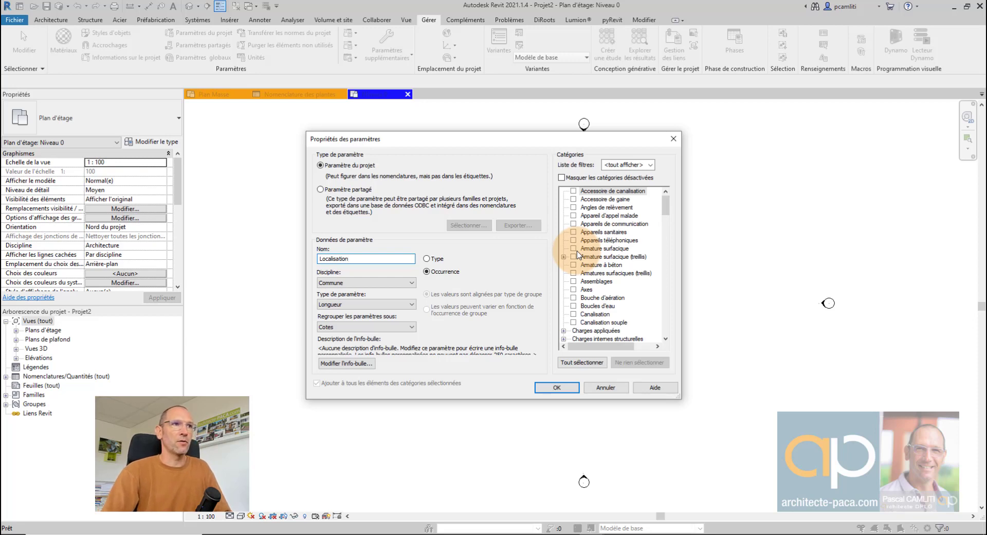
click(350, 305)
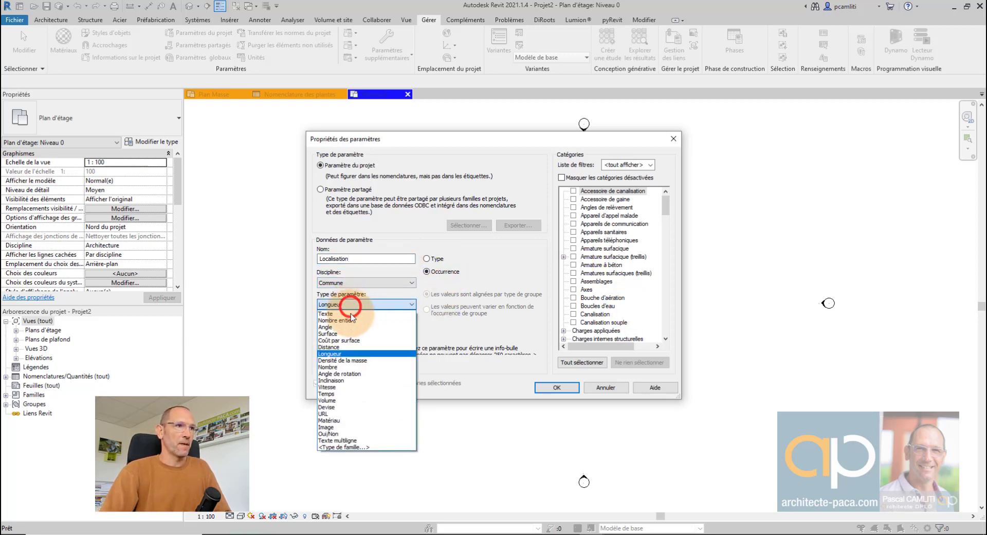
click(351, 313)
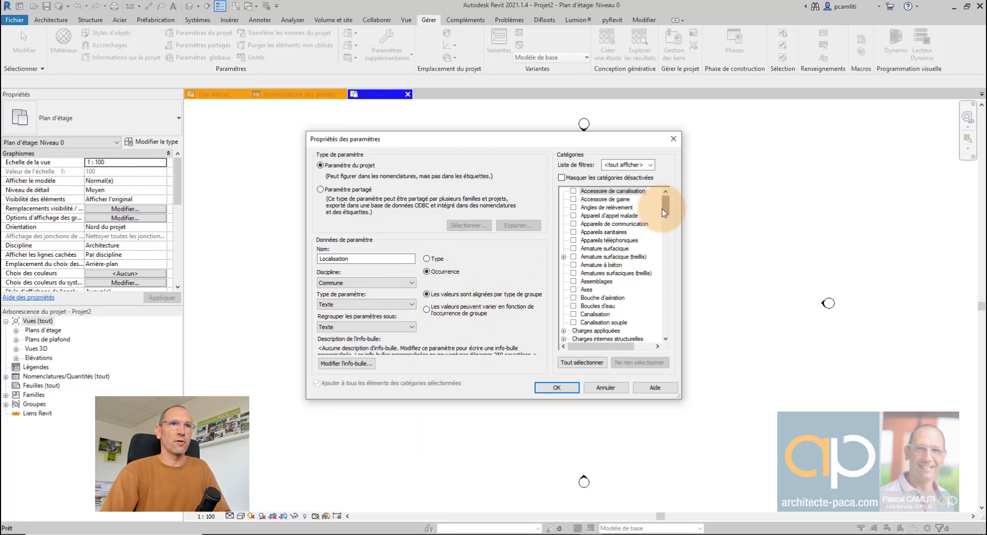
- Assign the Localisation parameter to the Plantes category and accept the project parameters
drag(664, 207, 669, 283)
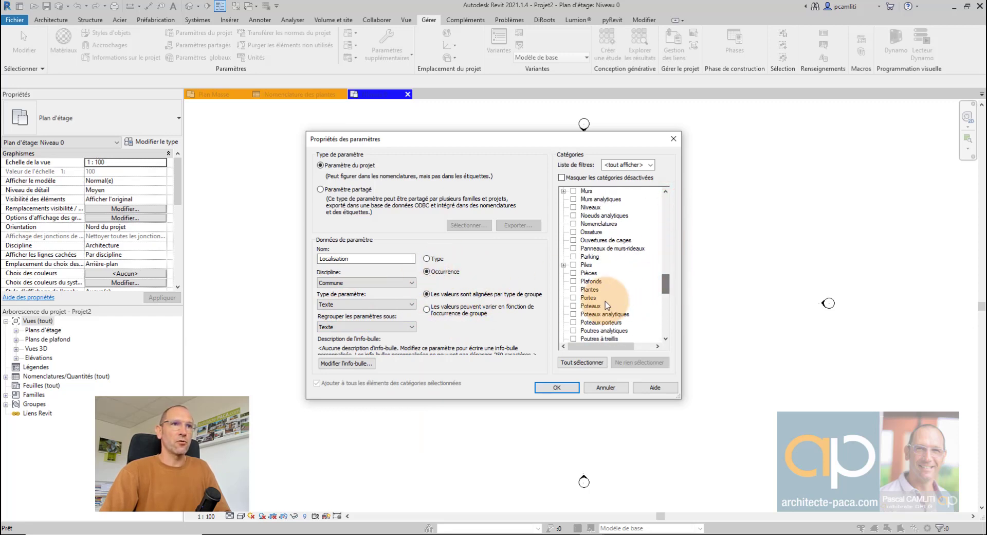
click(574, 290)
click(571, 388)
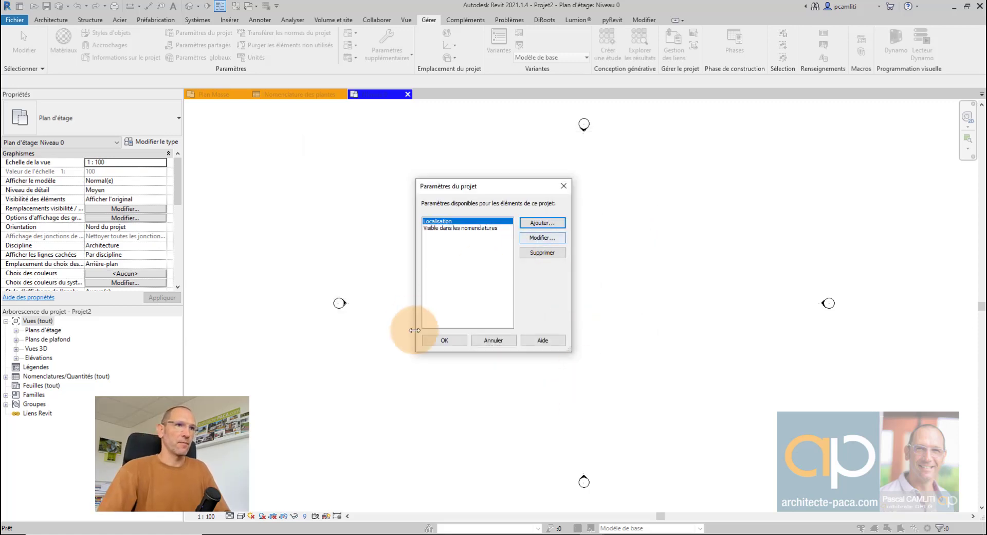
click(457, 341)
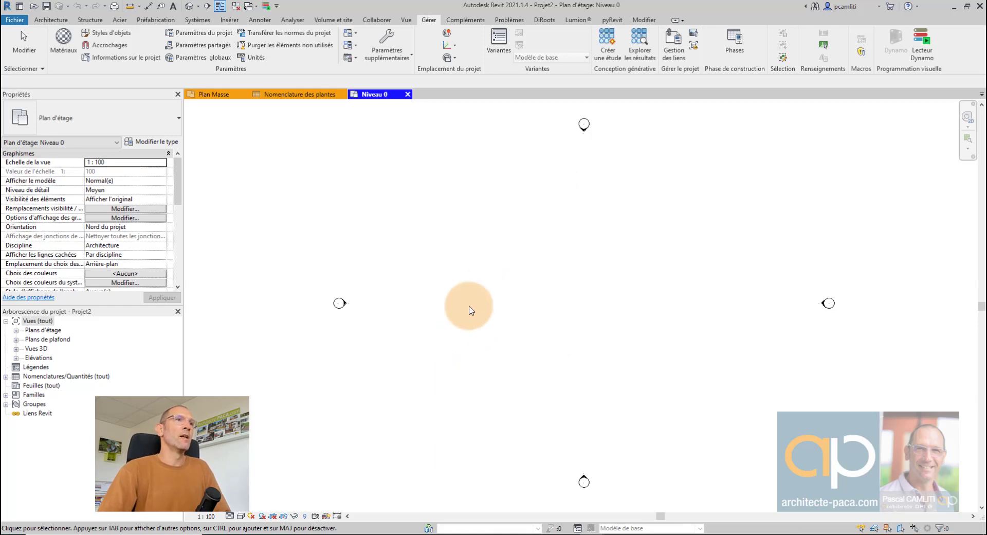
- Draw three separate rectangular room separations on the Niveau 0 plan, about 189, 240 and 282 m² in area
click(53, 20)
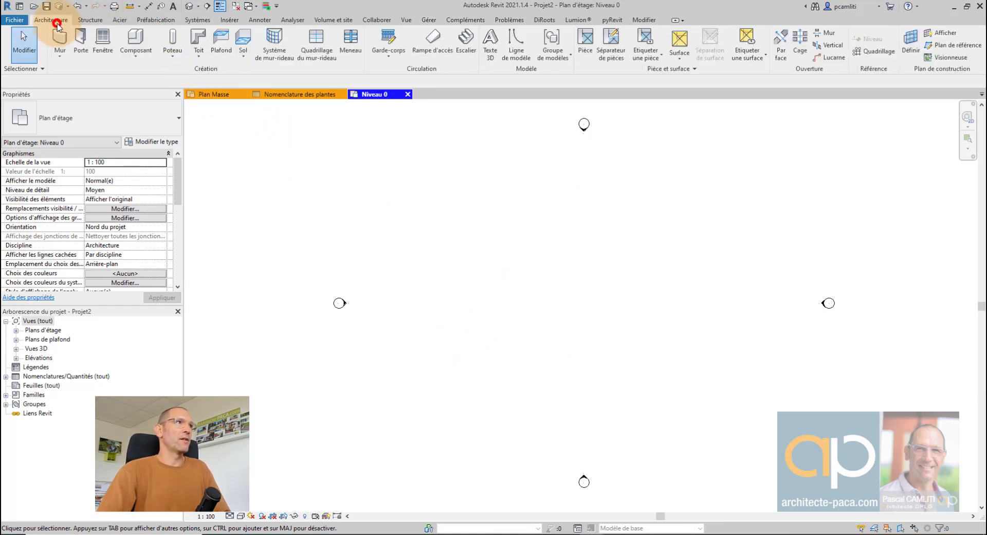
click(620, 45)
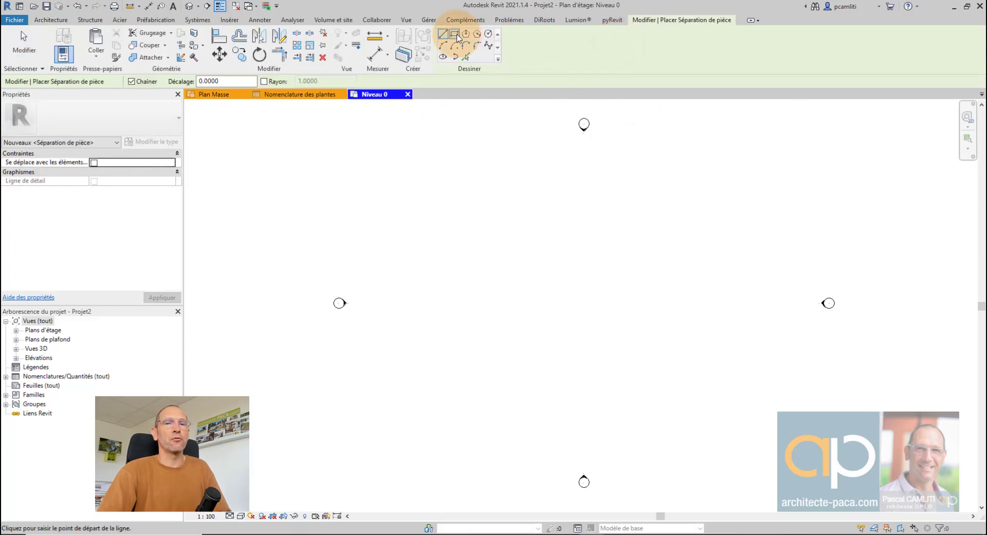
click(456, 34)
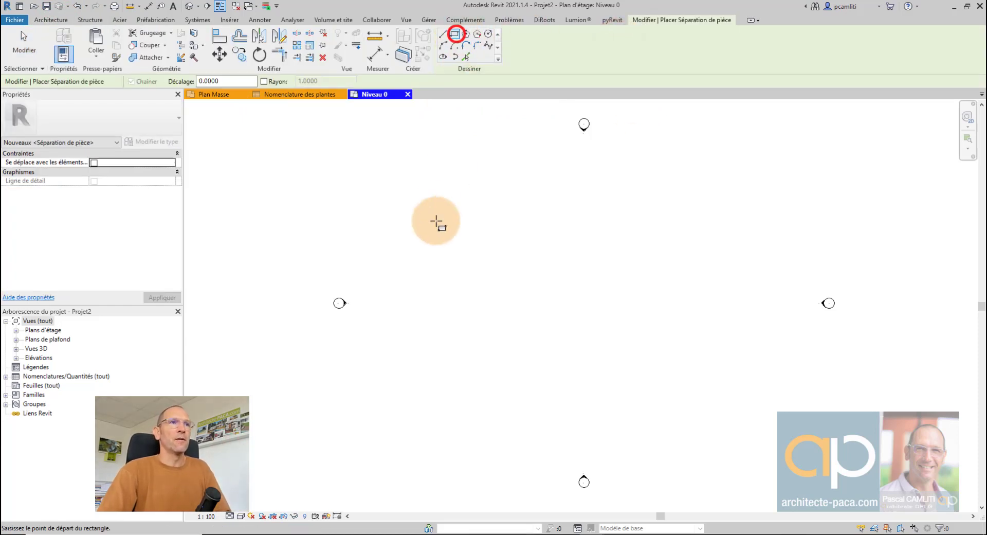
click(424, 188)
click(564, 293)
click(656, 241)
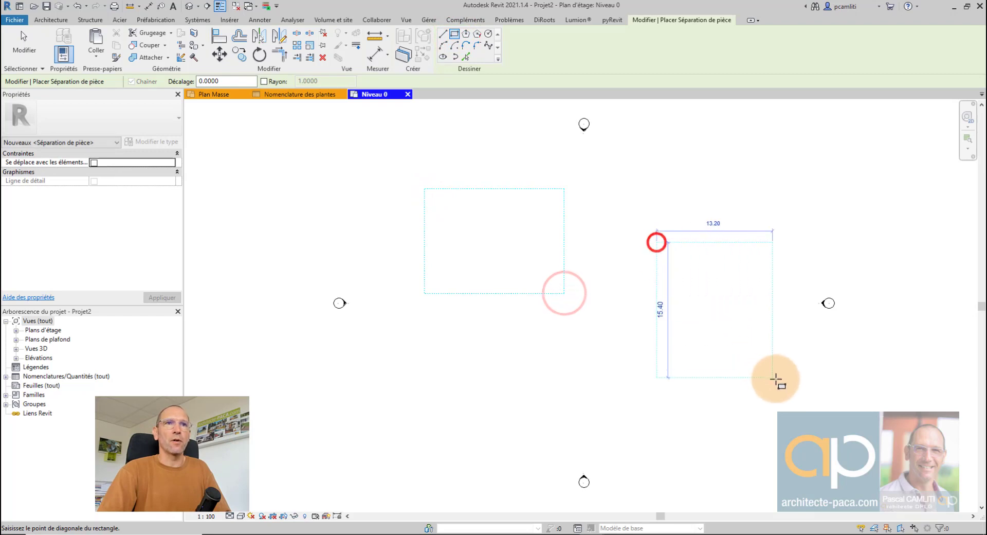
click(788, 382)
click(424, 333)
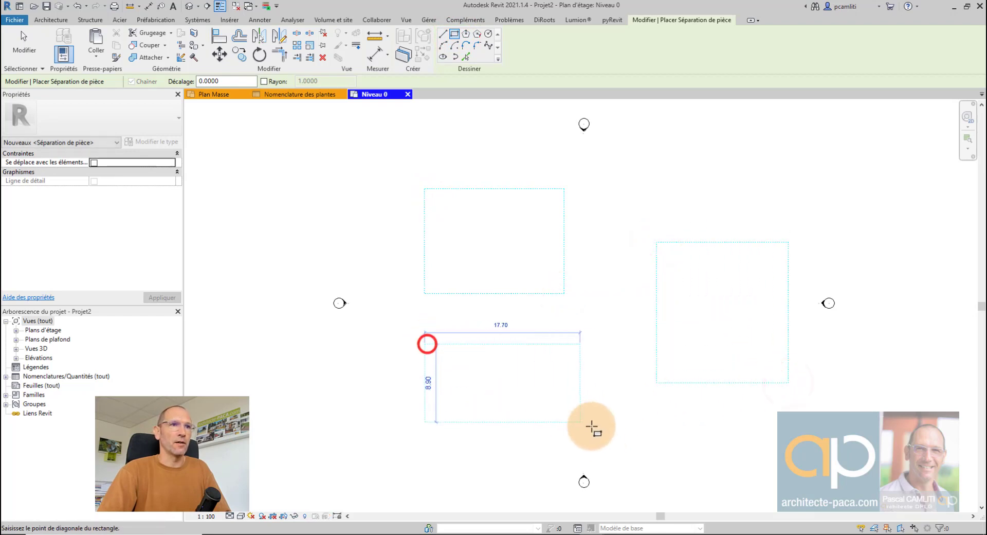
click(633, 447)
key(Escape)
key(Escape)
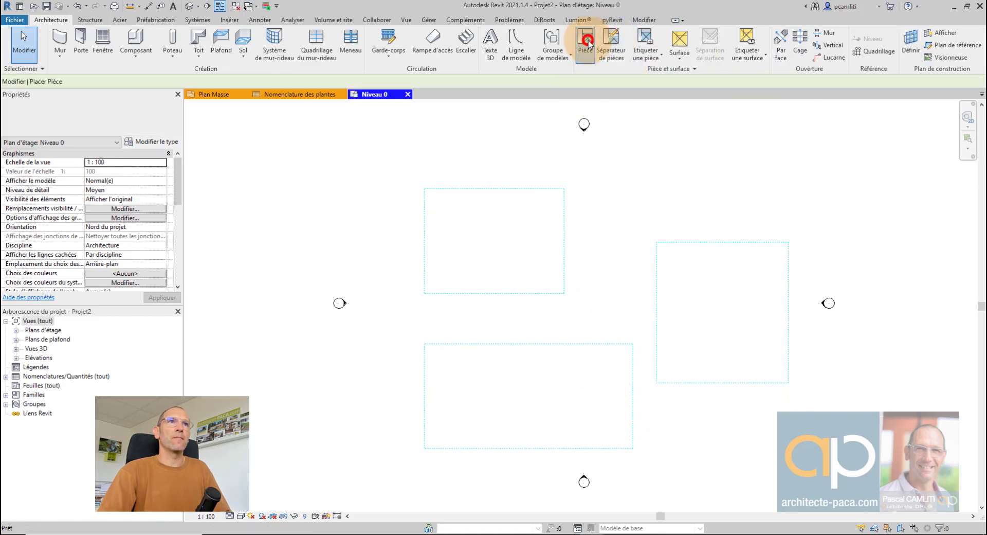
- Place a room inside each of the three rectangular room separations
click(585, 39)
click(490, 228)
click(748, 336)
click(555, 425)
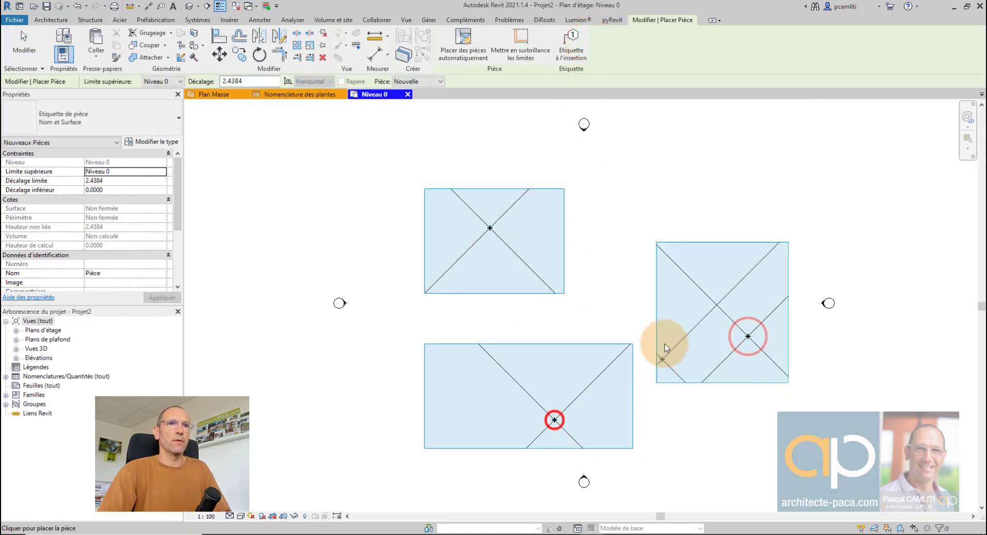
key(Escape)
key(Escape)
- Tag the three rooms with the Nom et Surface room tag at their reference crossings
click(644, 39)
click(491, 230)
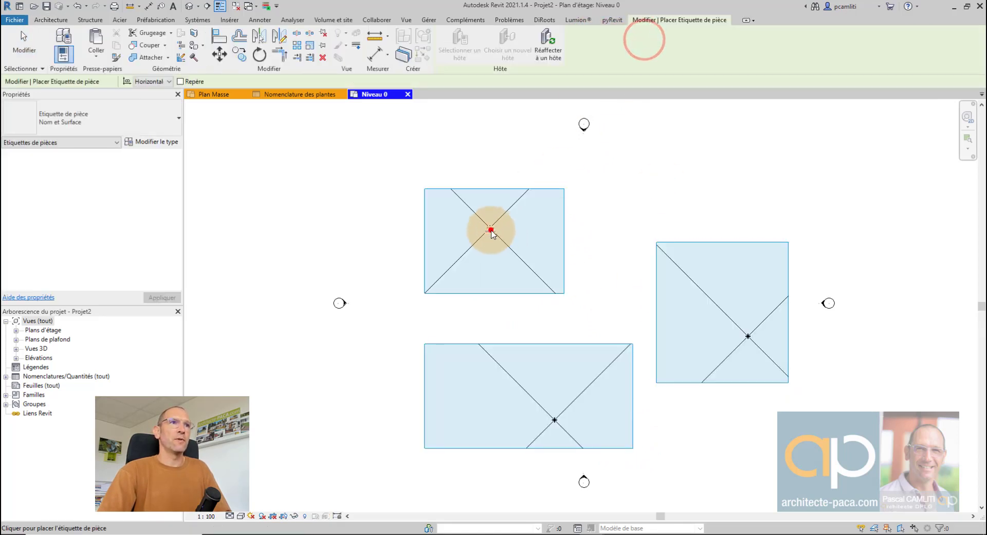
click(748, 335)
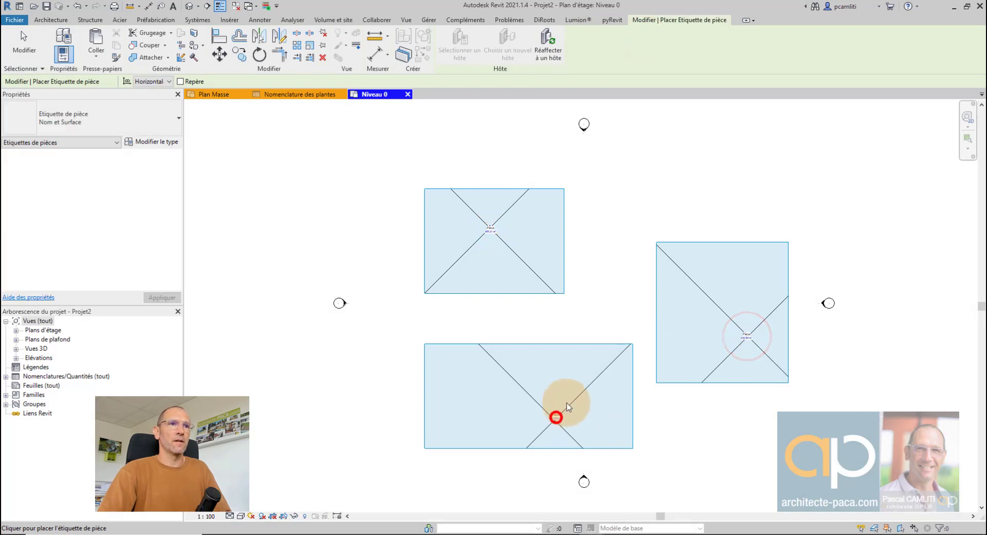
key(Escape)
key(Escape)
- Rename the upper-left room in the plan as Secteur A through its tag
scroll(523, 264, up, 3)
click(452, 194)
click(452, 193)
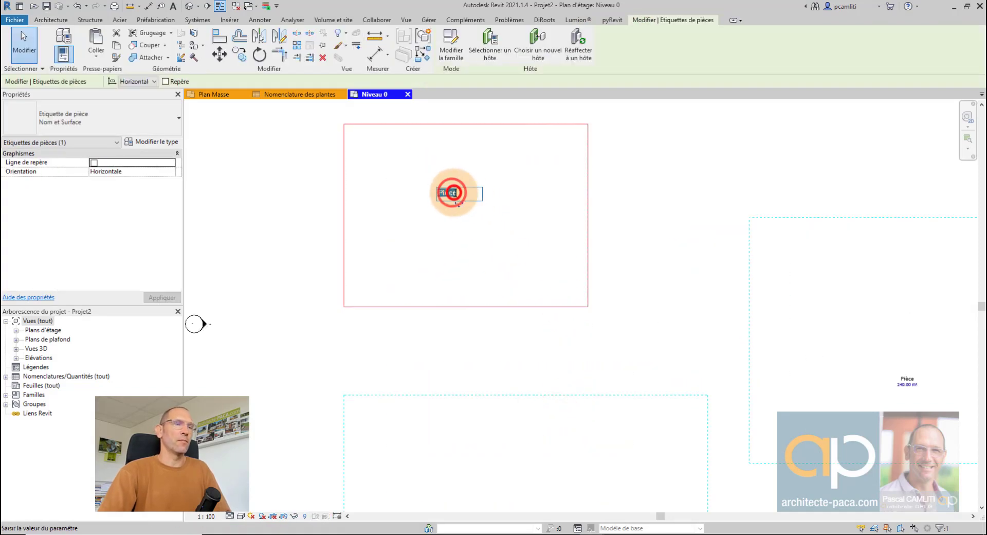
text(Scete)
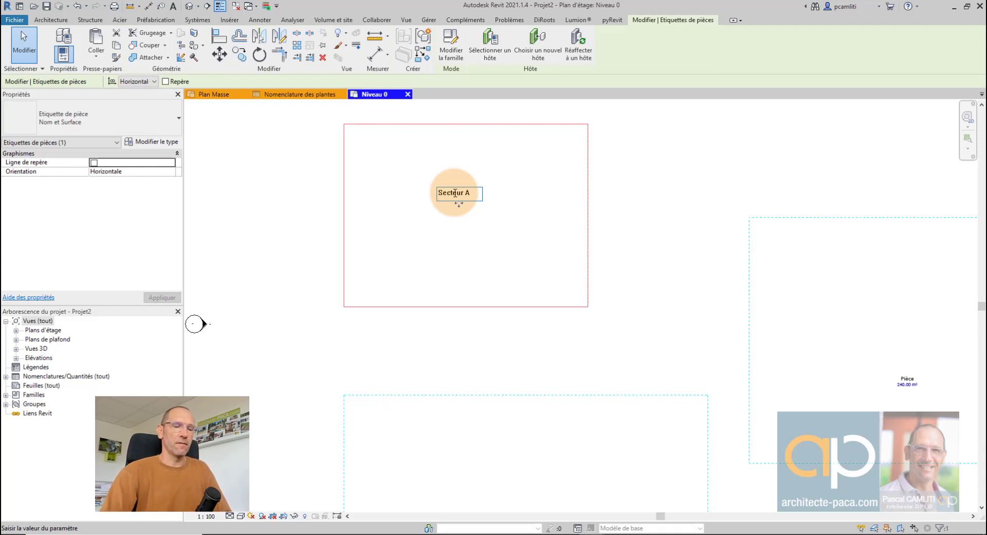
- Rename the room in the right-hand rectangle of the plan as Secteur B through its tag
click(905, 376)
middle_drag(905, 376, 804, 342)
scroll(803, 342, up, 2)
click(785, 344)
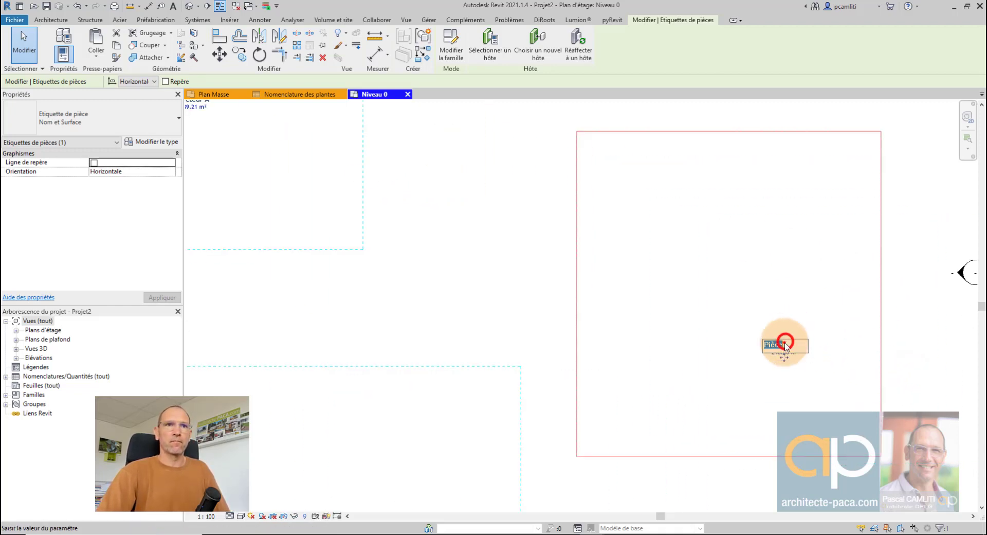
click(786, 344)
text(Secteur A)
key(BackSpace)
text(B)
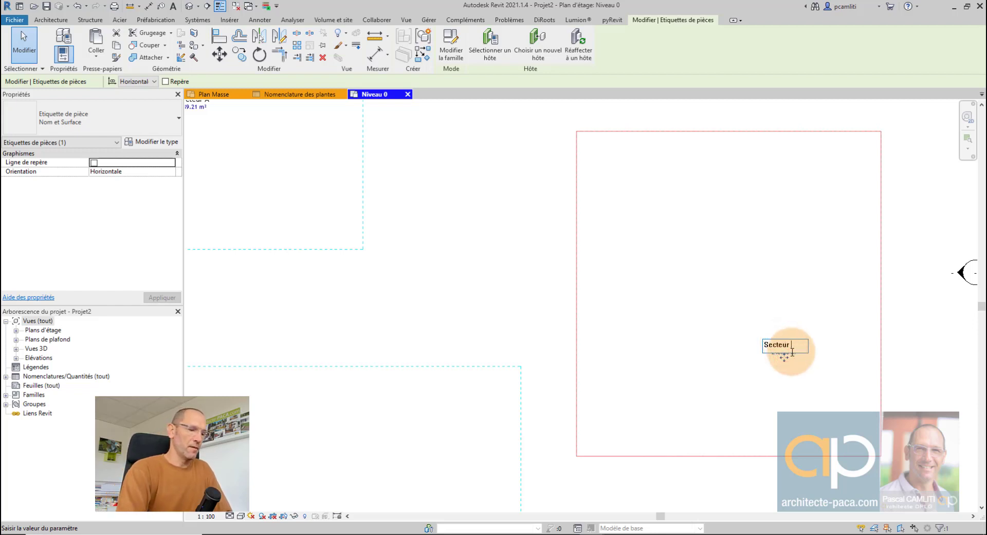
click(551, 324)
- Rename the room in the lower rectangle of the plan as Secteur C through its tag
scroll(623, 265, down, 2)
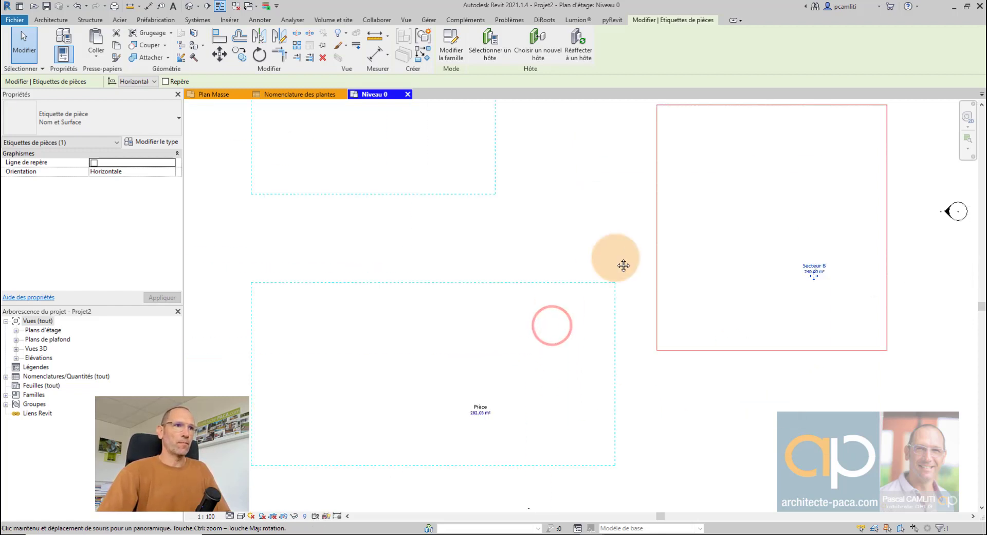
scroll(489, 399, up, 2)
click(489, 393)
click(496, 395)
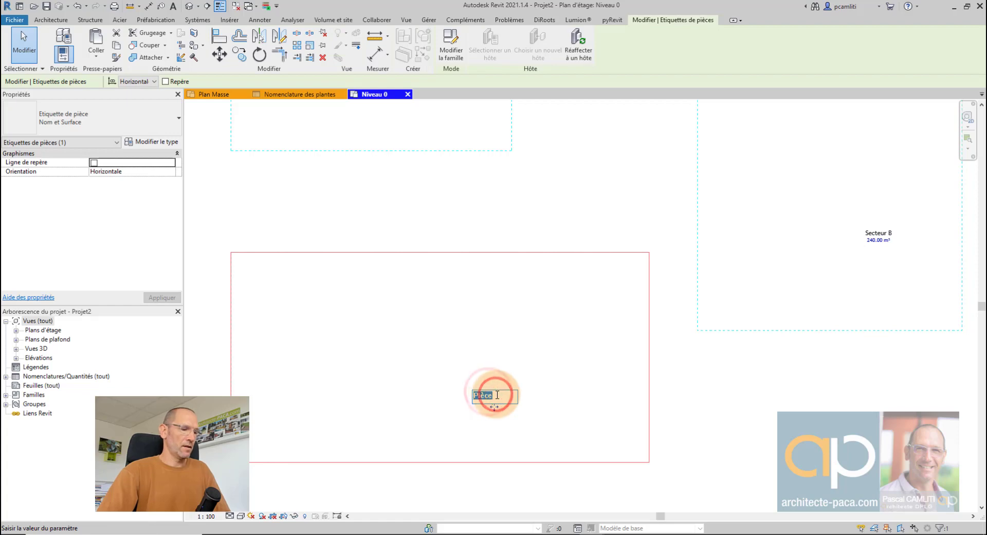
key(BackSpace)
text(C)
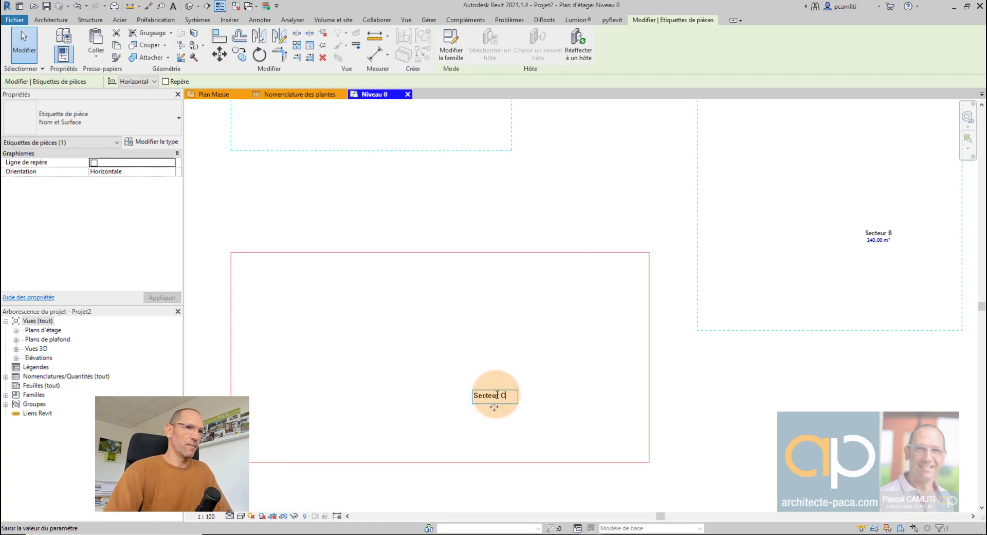
click(690, 365)
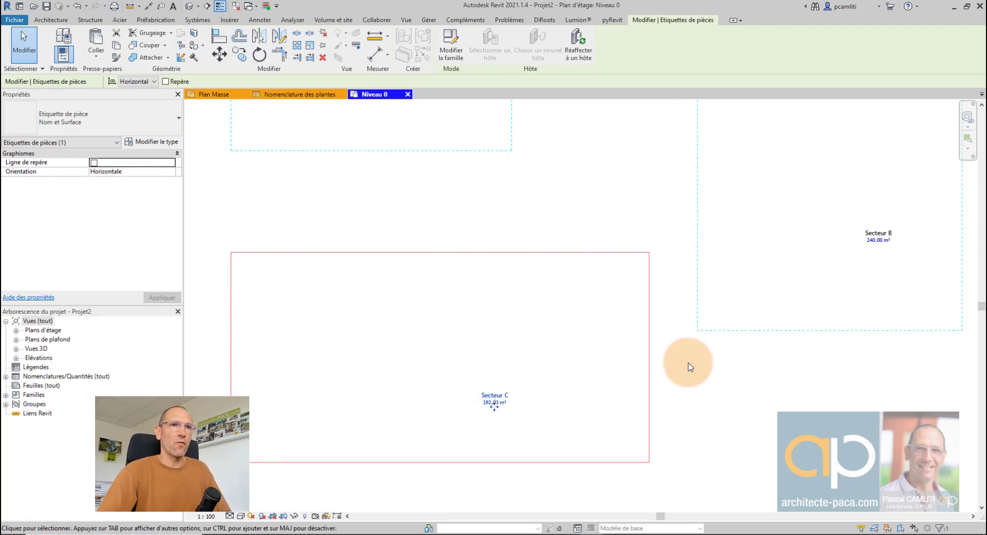
click(689, 362)
- Turn on the Plantes category in the Niveau 0 visibility/graphics overrides and apply the change
scroll(689, 362, down, 2)
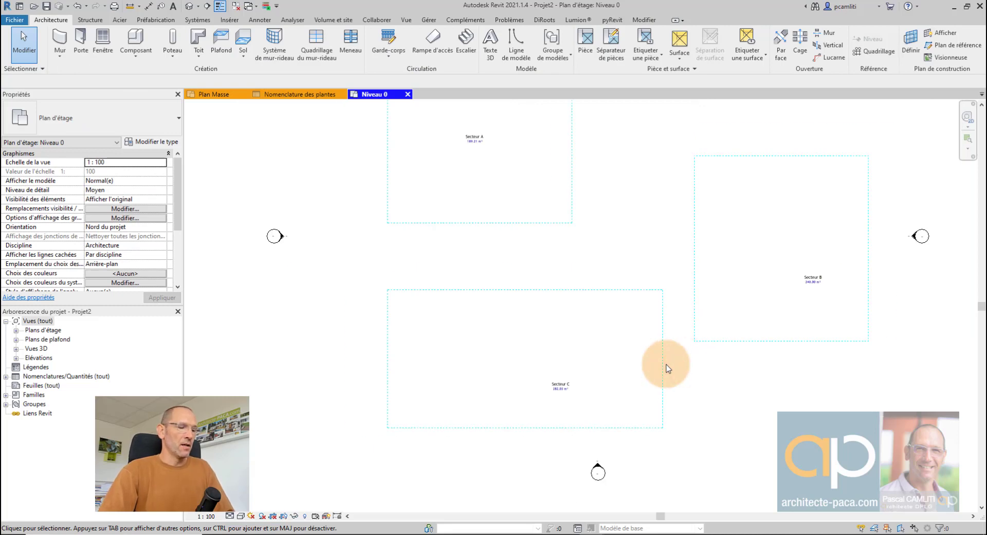
key(v)
key(v)
click(267, 295)
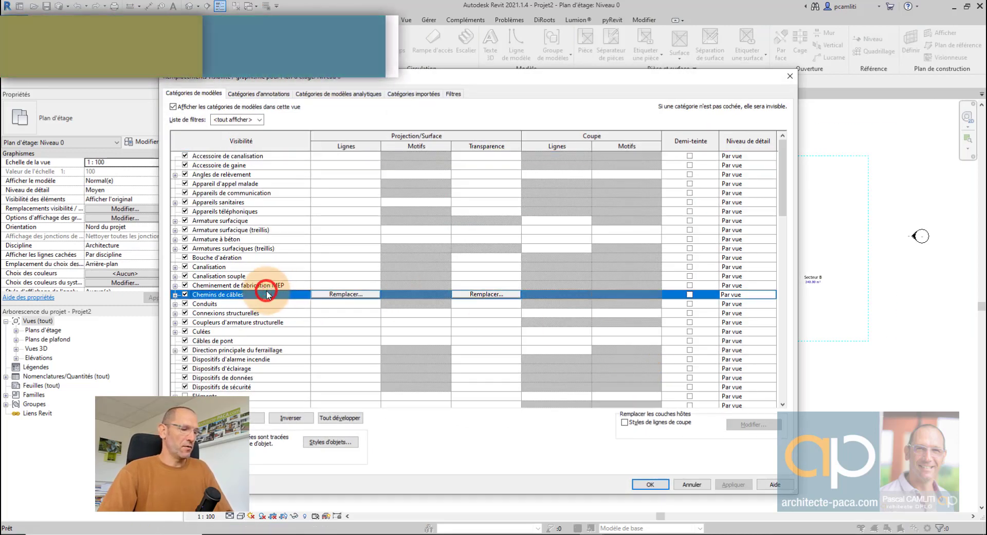
scroll(190, 308, down, 10)
click(201, 375)
scroll(201, 386, down, 2)
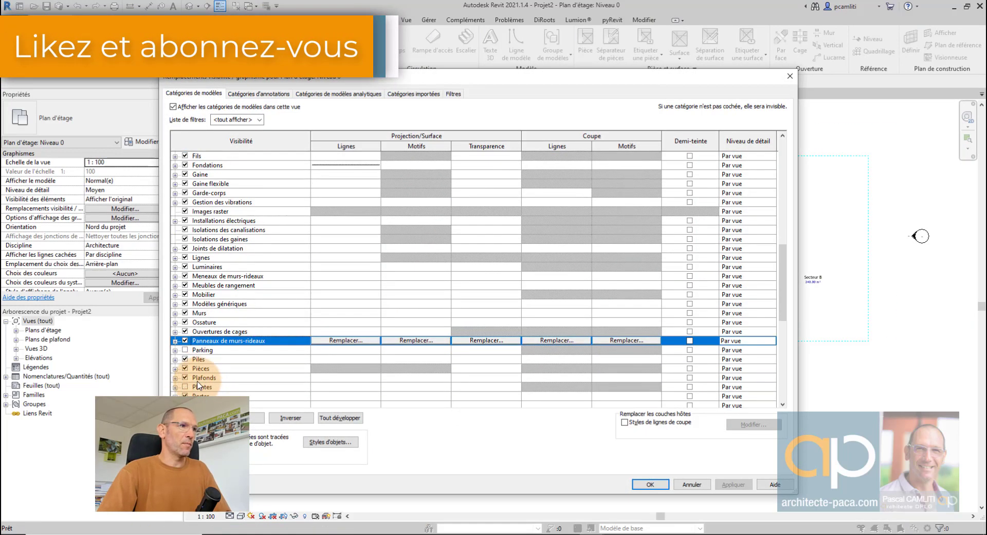
click(185, 387)
click(735, 484)
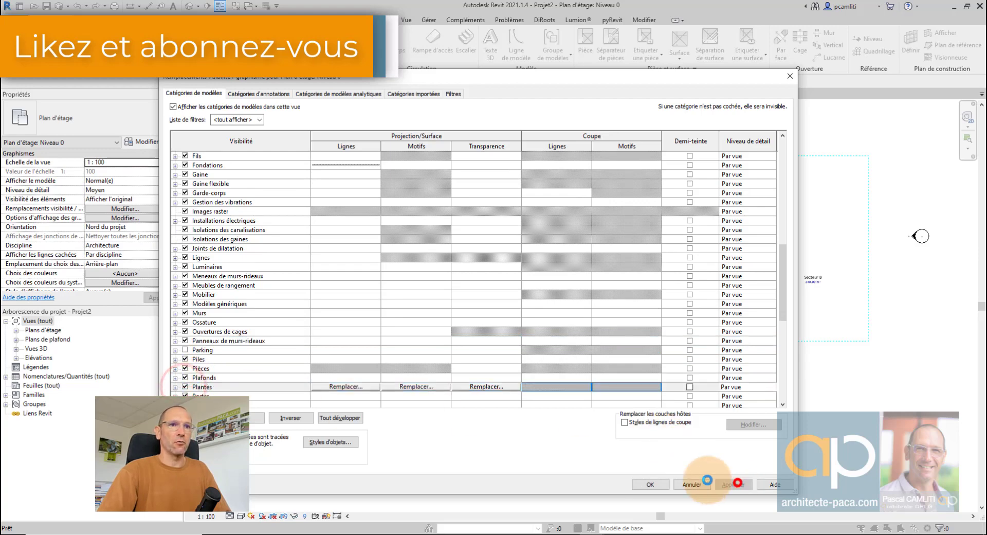
- Copy a shrub and the 12 m Epicéa tree from Projet1's Plan Masse and paste them beside Secteur A in Projet2's Niveau 0
click(650, 484)
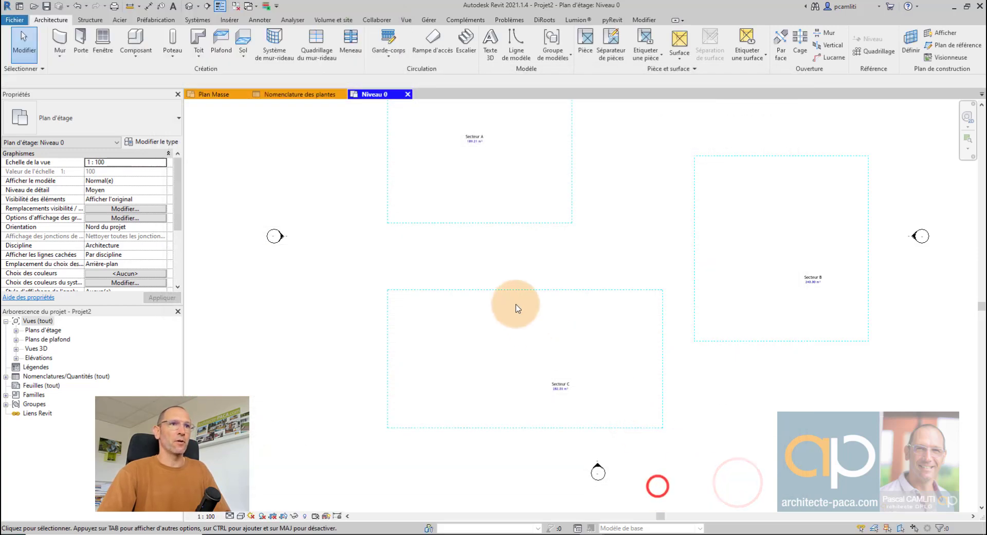
click(223, 95)
click(295, 239)
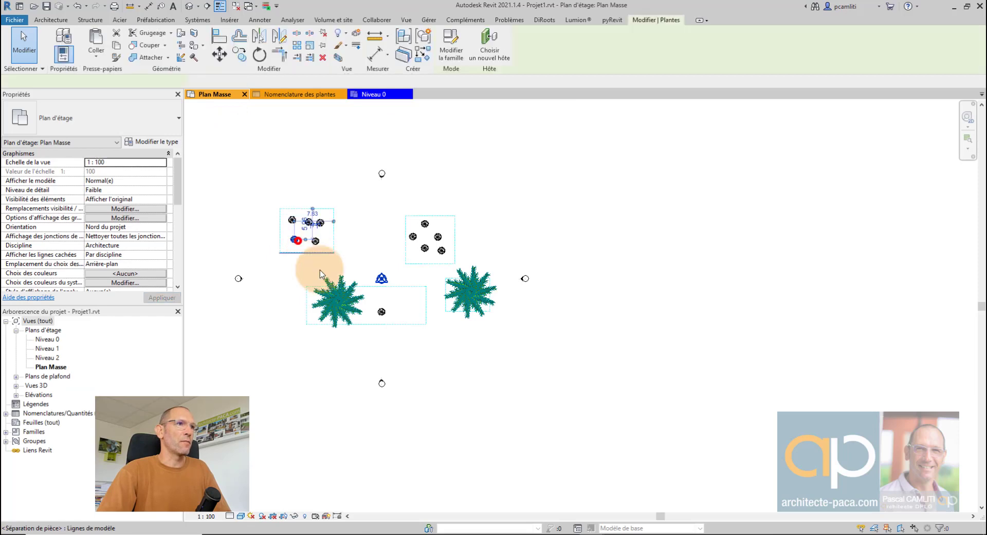
ctrl+click(335, 301)
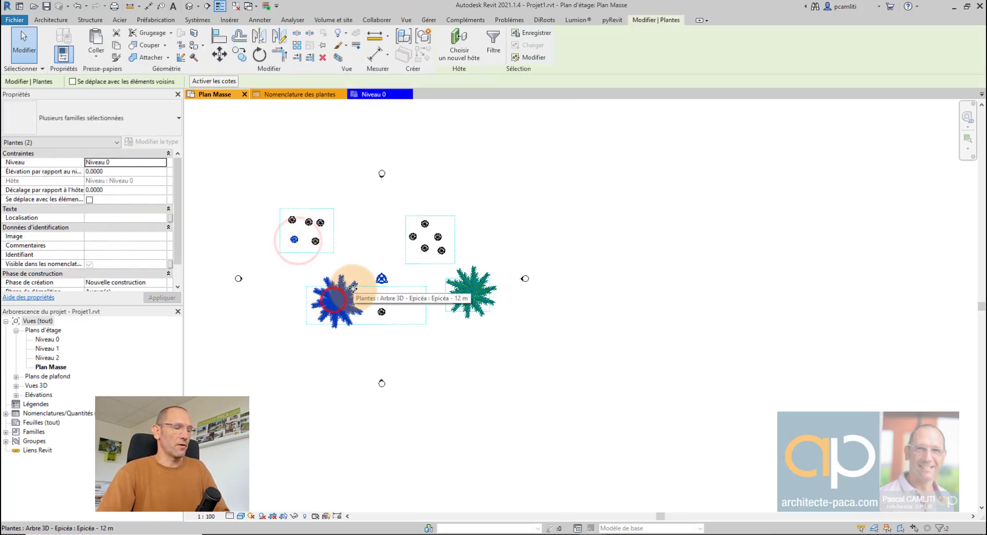
click(377, 94)
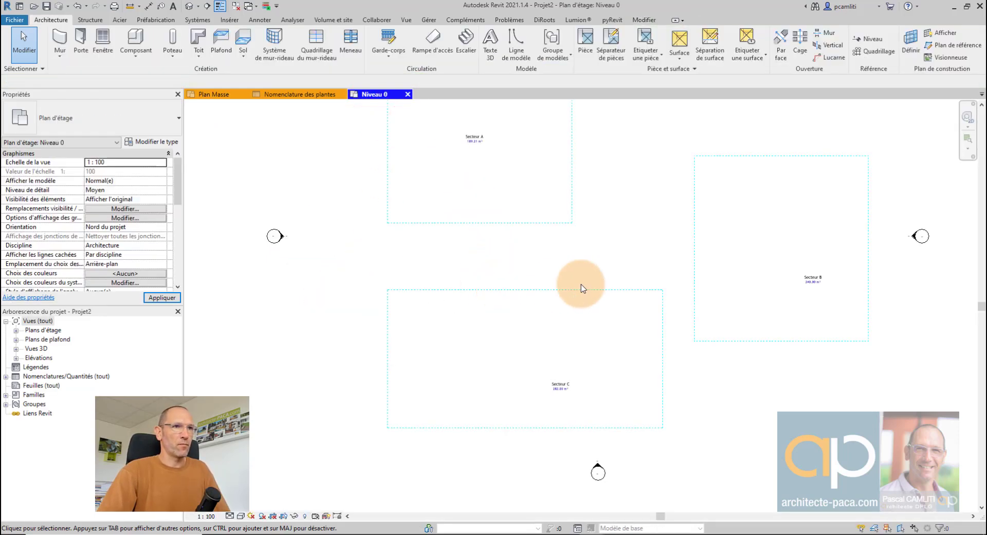
key(ctrl+v)
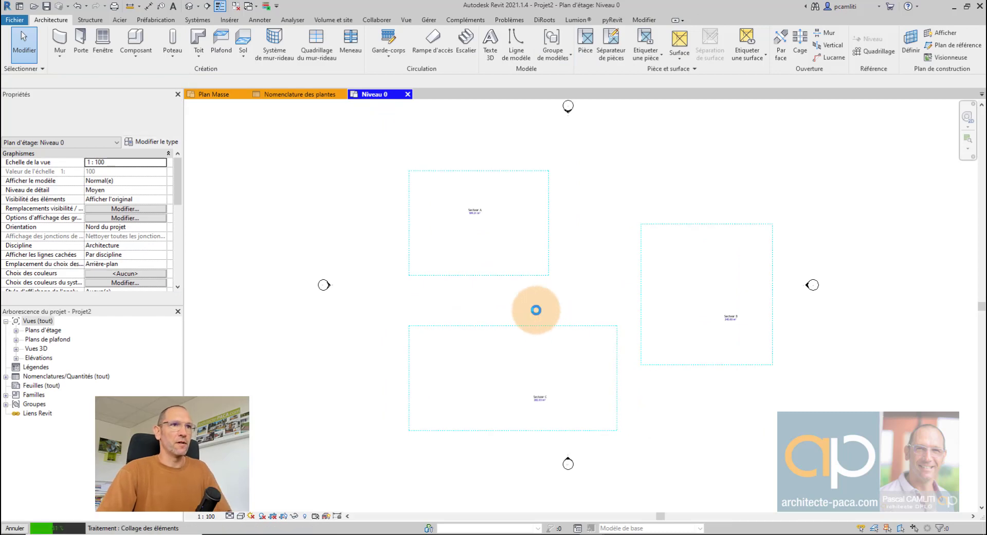
click(250, 348)
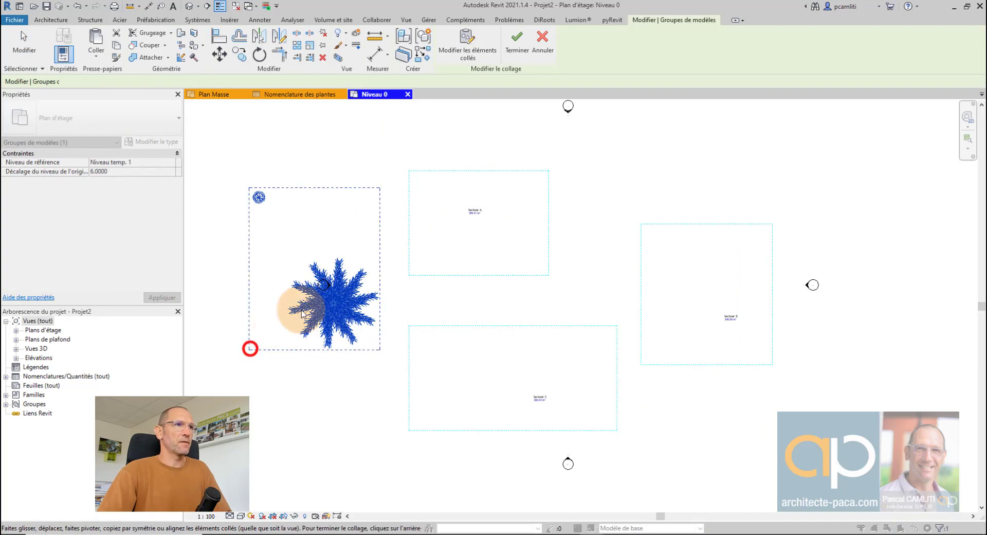
click(347, 277)
click(359, 287)
- Check the pasted plants in Projet2's Plan Masse view and return to the Niveau 0 plan
click(15, 331)
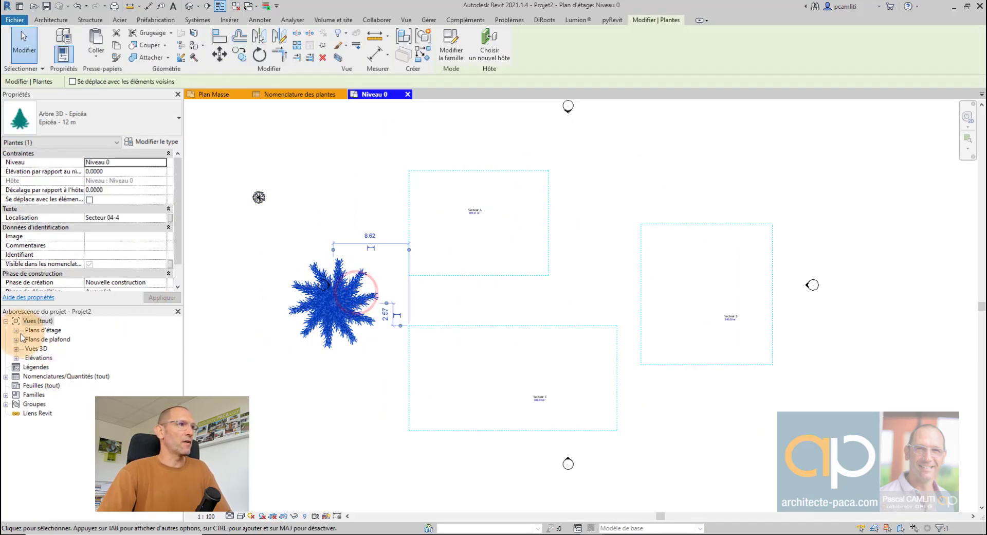
double_click(50, 367)
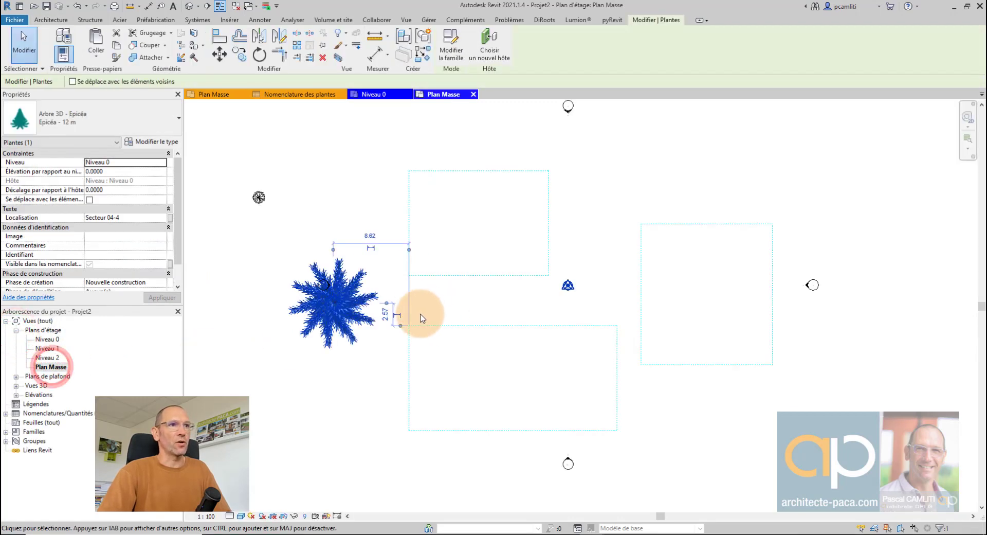
double_click(51, 339)
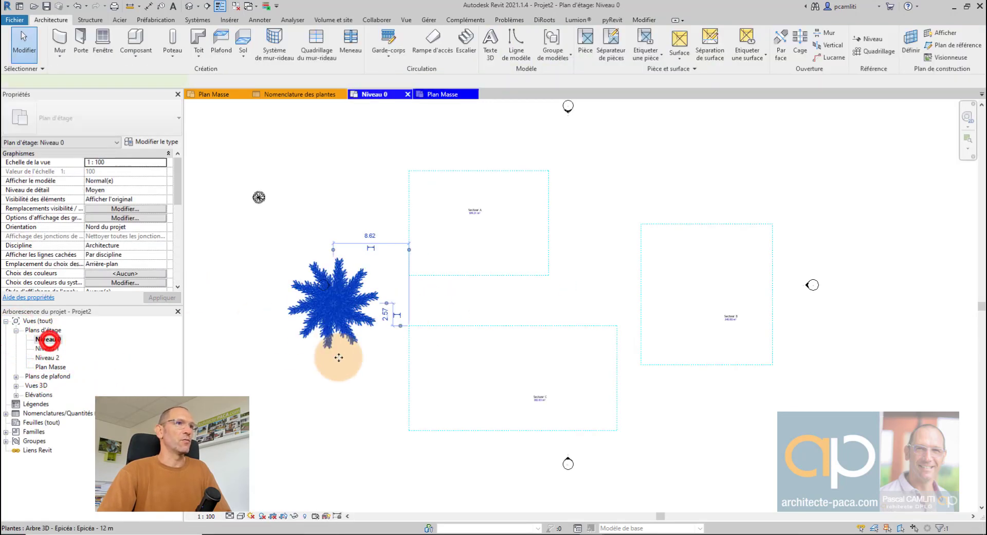
- Move the pasted spruce and shrub into Secteur A, and copy the shrub into the upper-left corner of Secteur C
drag(332, 326, 463, 265)
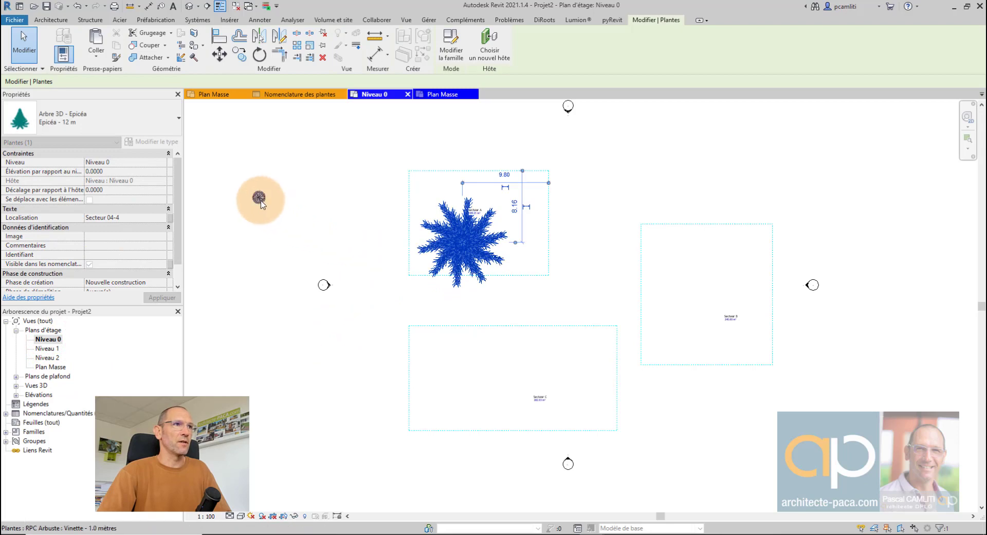
drag(259, 197, 407, 388)
scroll(506, 208, up, 2)
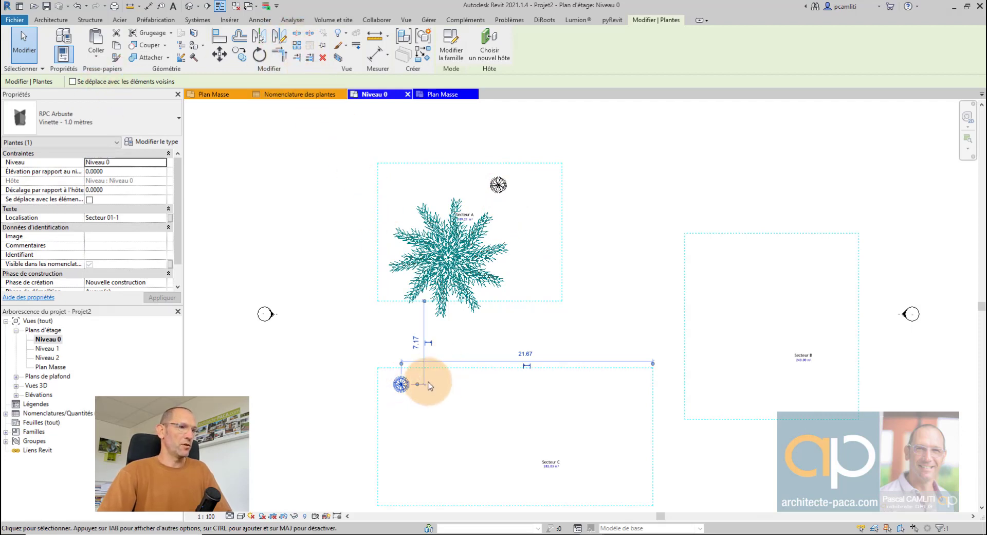
- Copy the Secteur C shrub to five more spots inside Secteur C using the multiple copy option
key(c)
key(o)
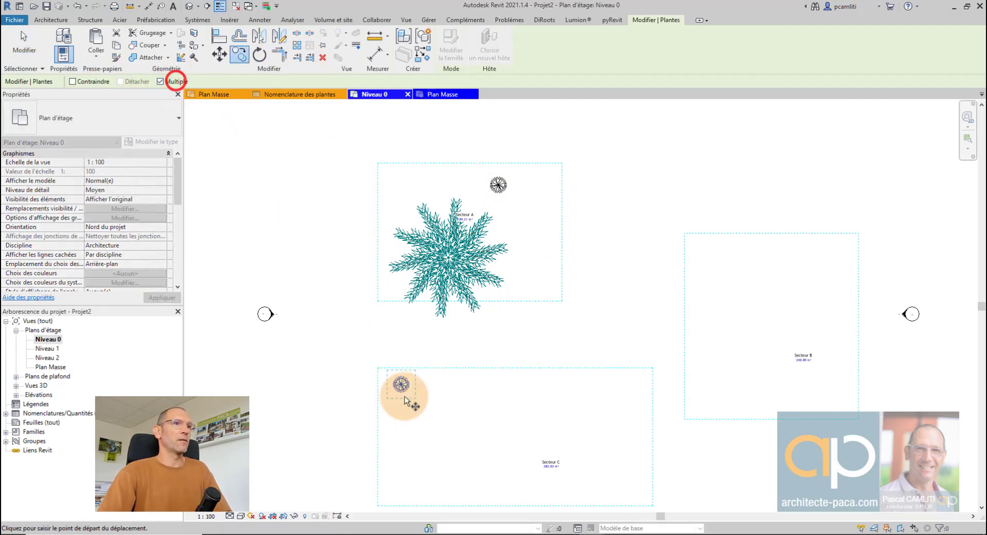
click(403, 386)
click(517, 386)
click(577, 396)
click(605, 426)
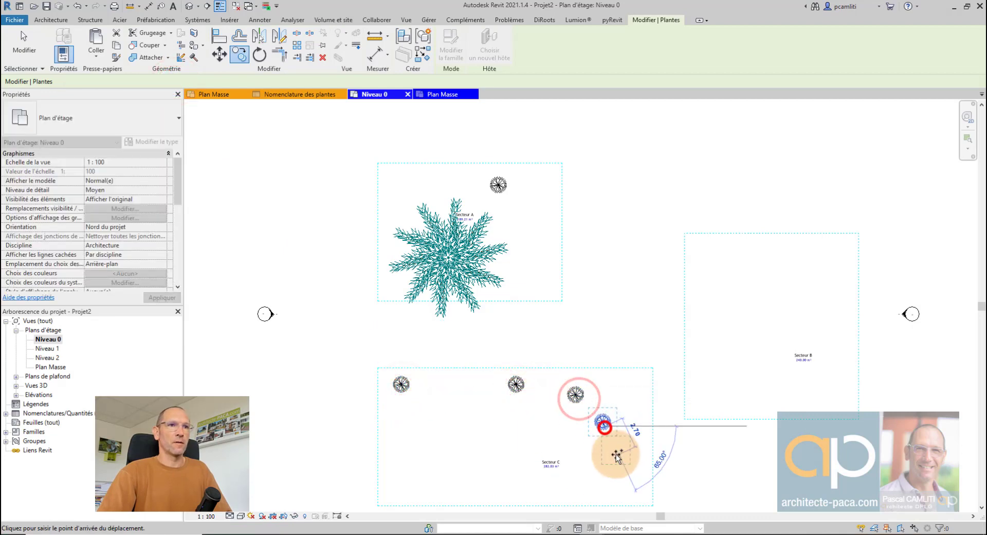
middle_drag(617, 455, 602, 360)
click(602, 367)
click(503, 379)
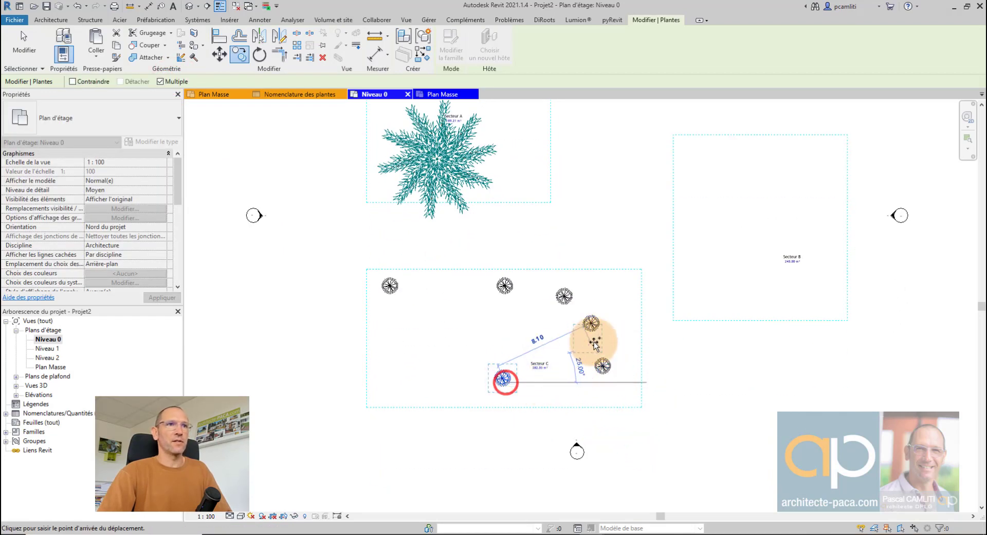
- Place four more shrub copies in Secteur B and one near the right edge of Secteur A, ending the copy
click(735, 280)
click(701, 185)
click(761, 170)
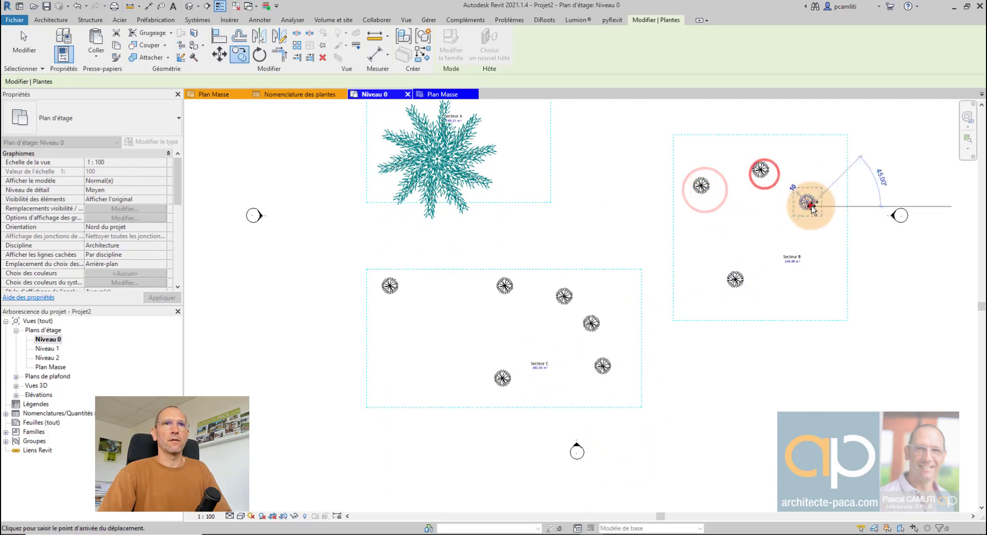
click(811, 206)
middle_drag(539, 168, 548, 236)
click(551, 234)
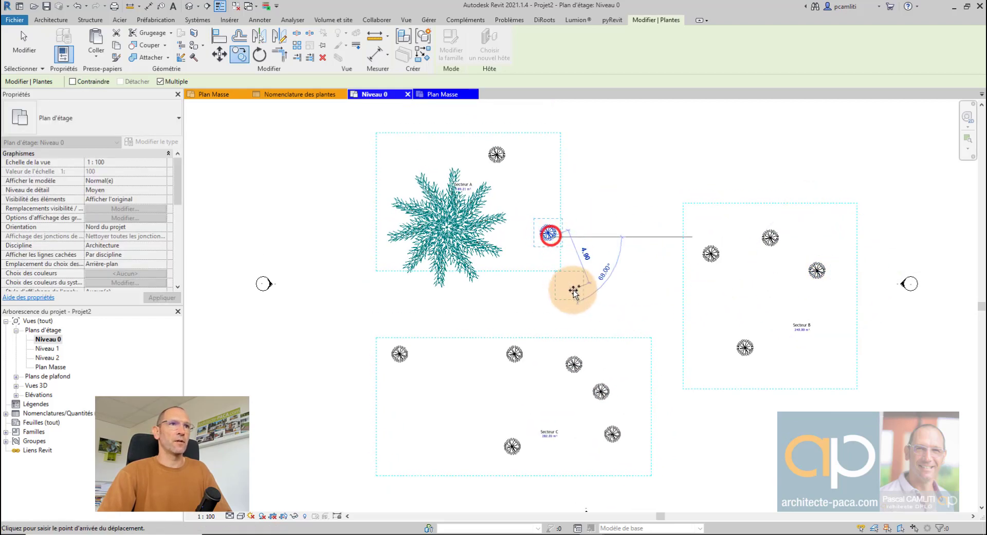
key(Escape)
- Copy the spruce from Secteur A into the left part of Secteur C
click(441, 225)
drag(440, 225, 457, 423)
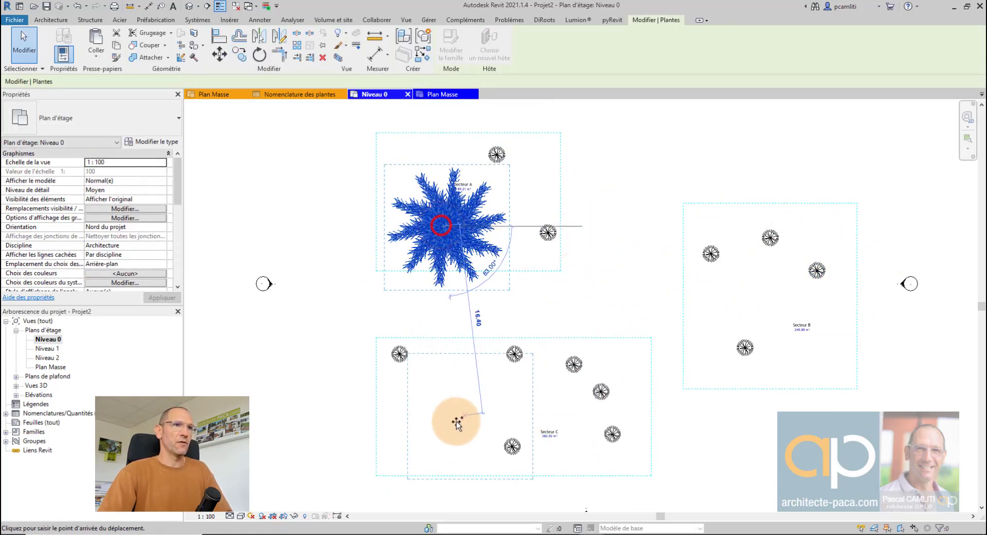
click(456, 423)
key(Escape)
scroll(326, 392, down, 3)
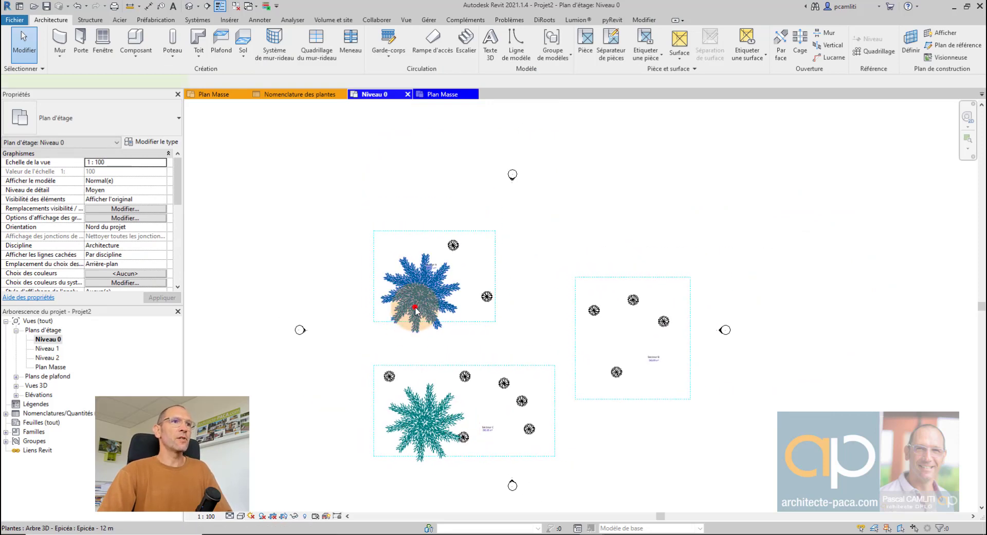
- Inspect the Localisation property of the spruce and of the upper shrub in Secteur A
click(416, 309)
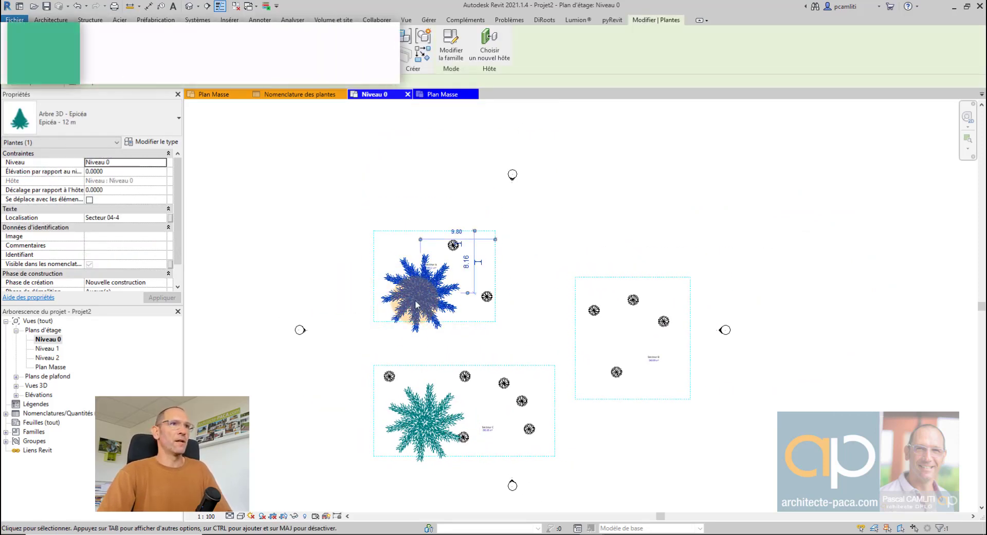
click(385, 96)
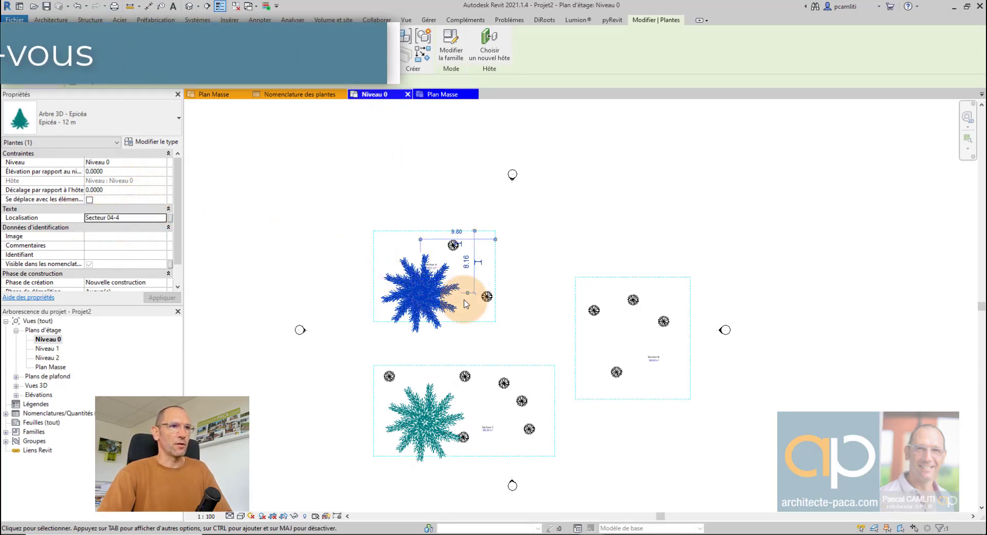
key(Escape)
scroll(432, 289, up, 2)
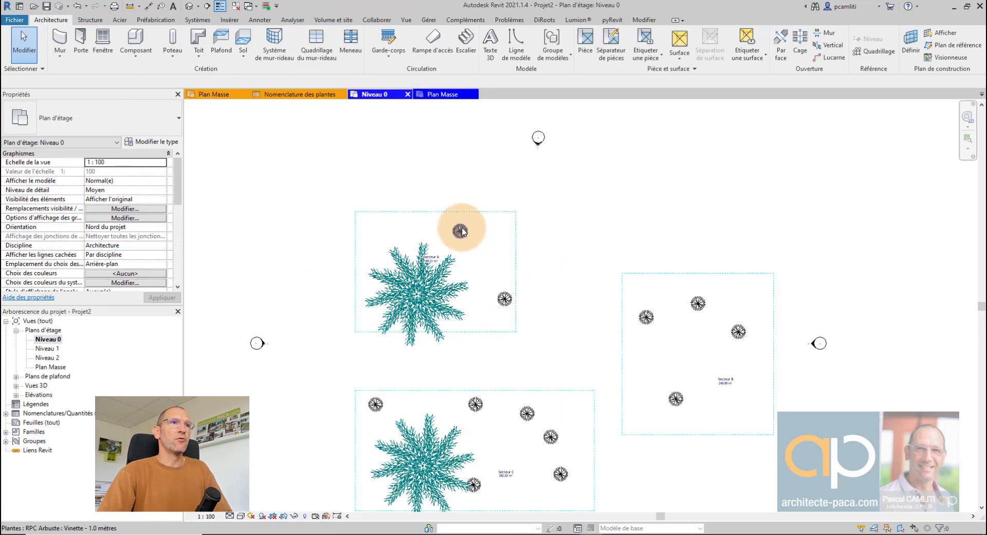
click(460, 230)
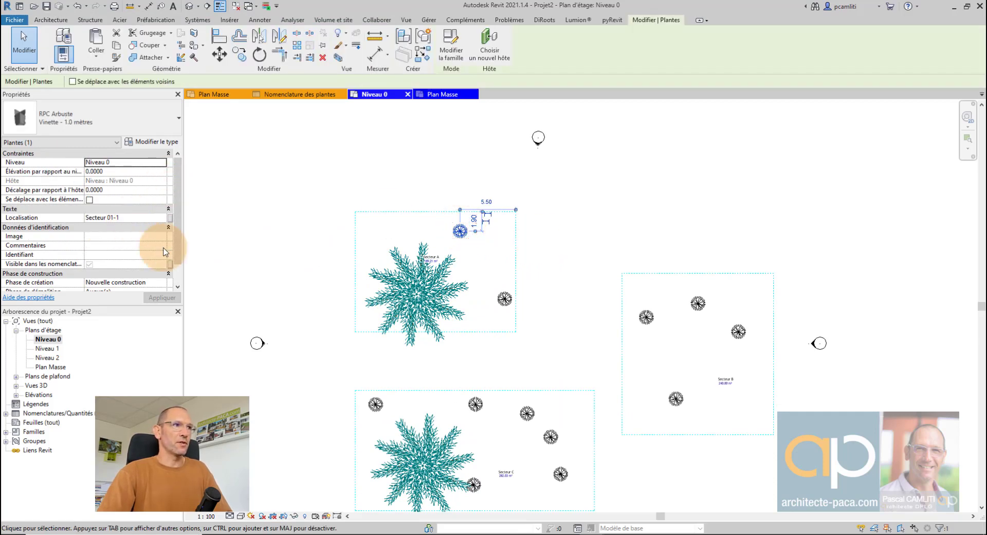
click(337, 214)
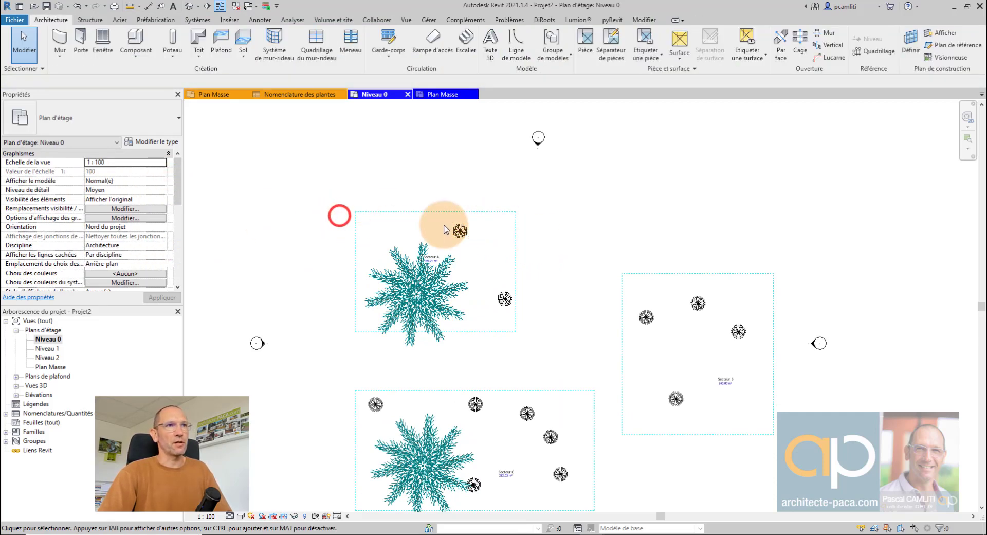
click(447, 169)
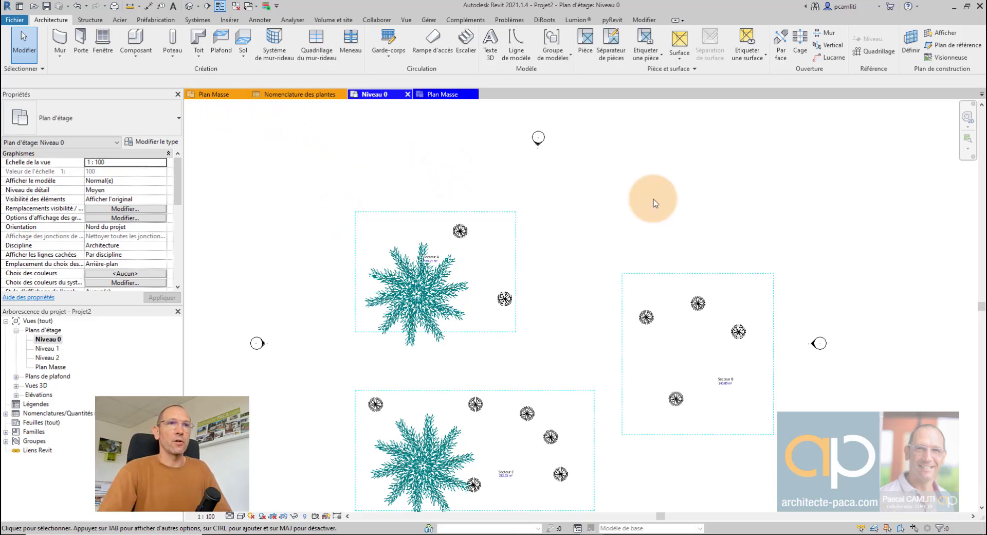
- Switch to Dynamo and examine the nodes of the nomenclature-situation-plantes-pieces graph
scroll(647, 196, up, 1)
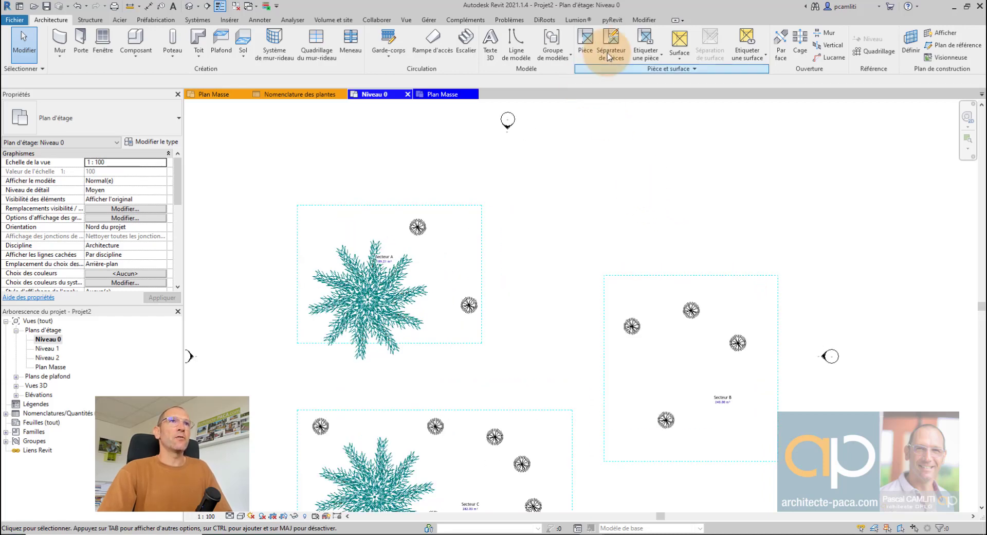
click(429, 19)
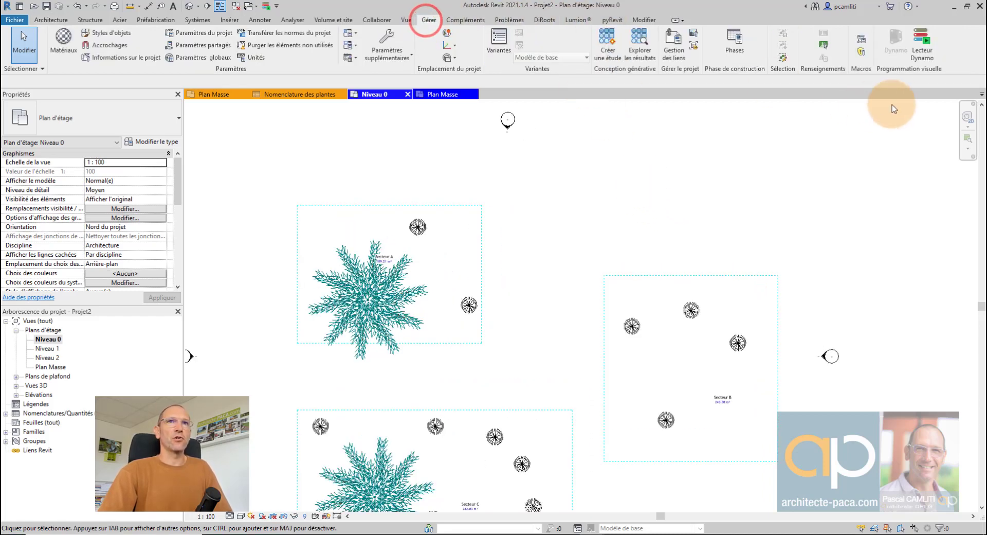
mouse_move(591, 530)
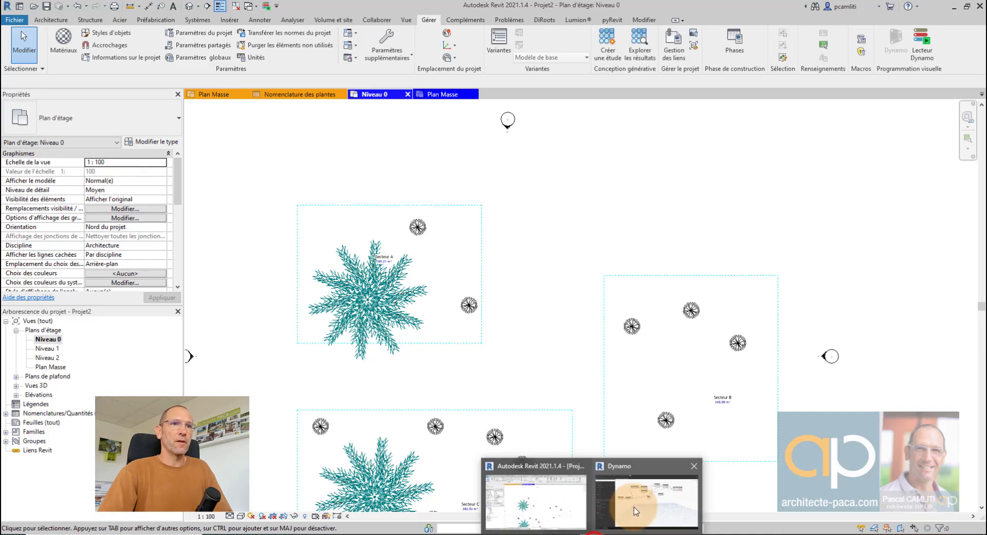
click(634, 507)
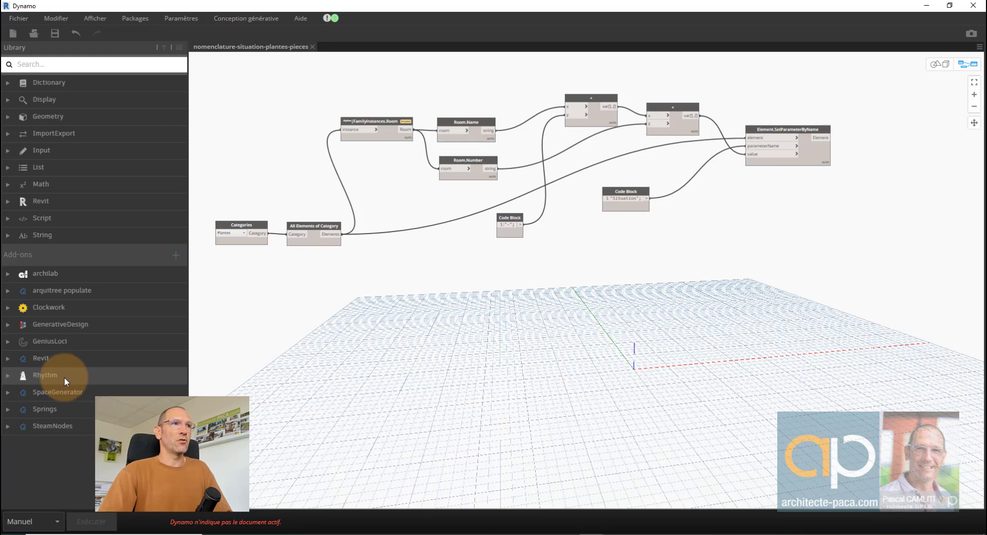
scroll(493, 343, up, 4)
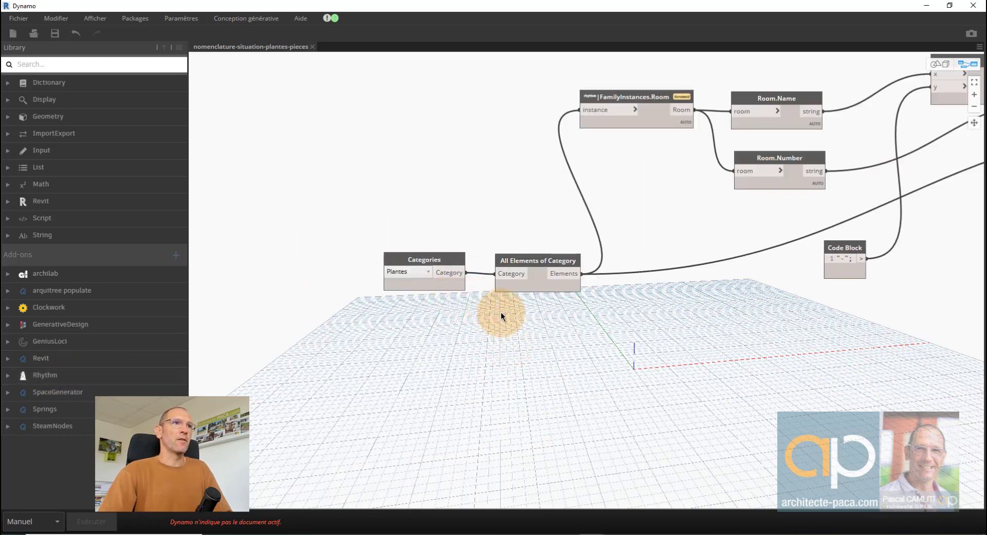
scroll(496, 340, down, 5)
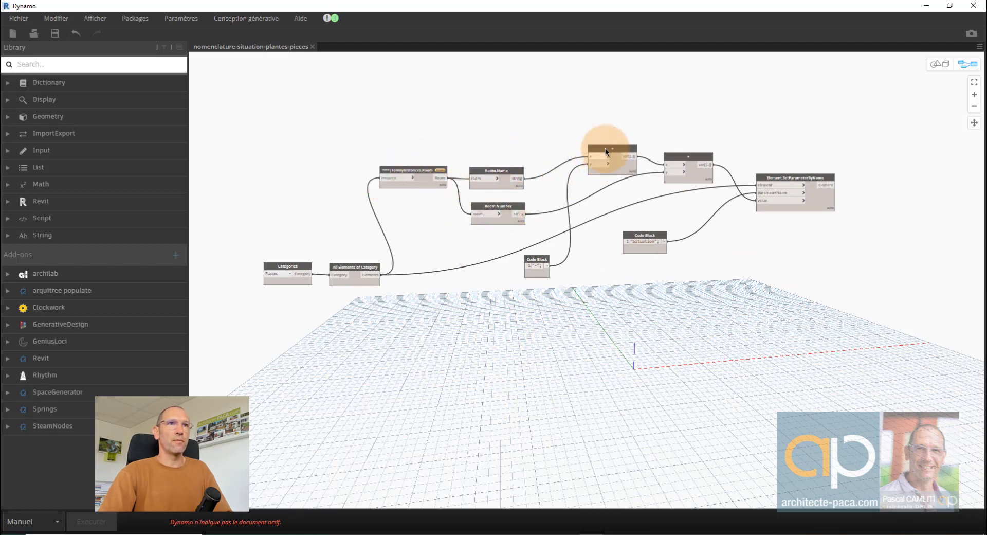
- Move the "-" Code Block above the Room.Name node and set the parameter-name Code Block to "Localisation"
drag(540, 259, 532, 117)
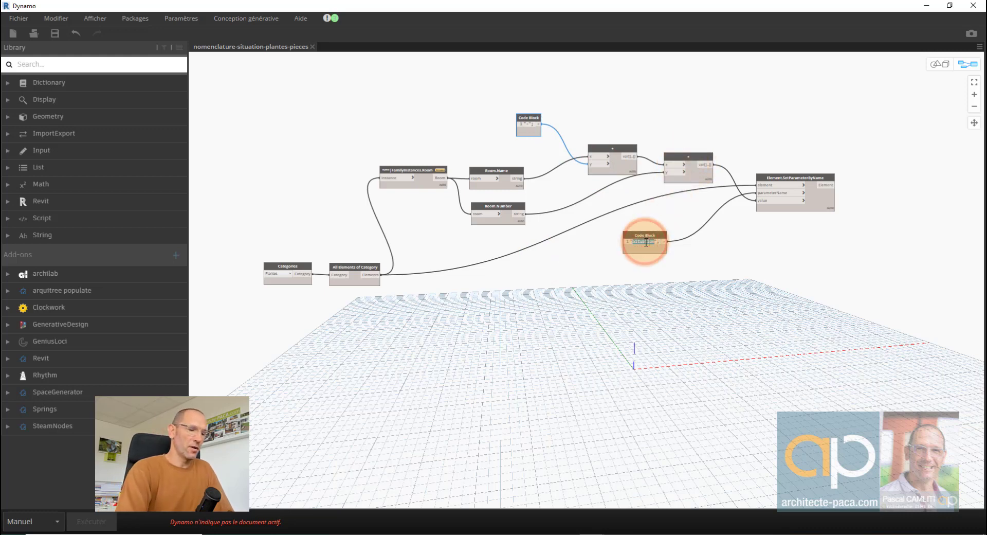
text(Localisation)
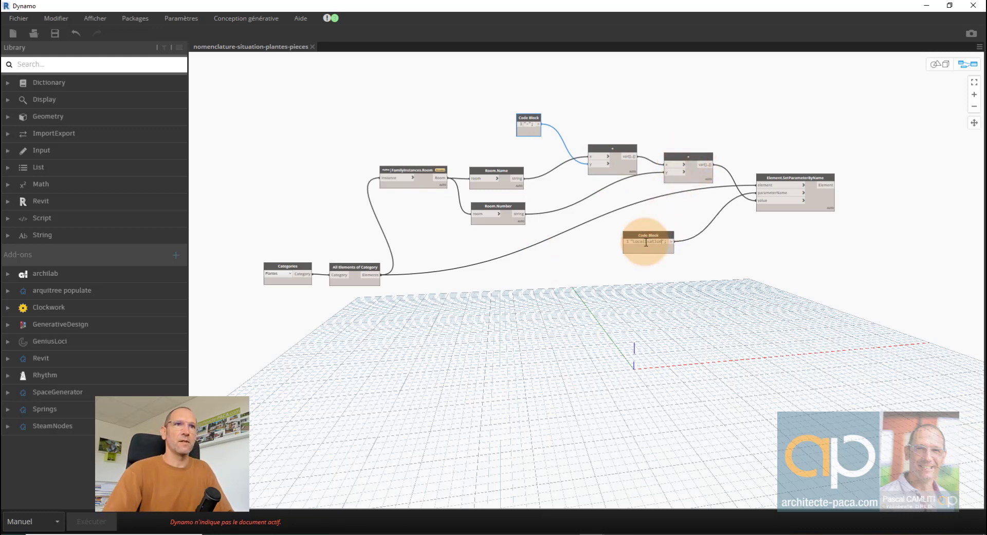
click(762, 307)
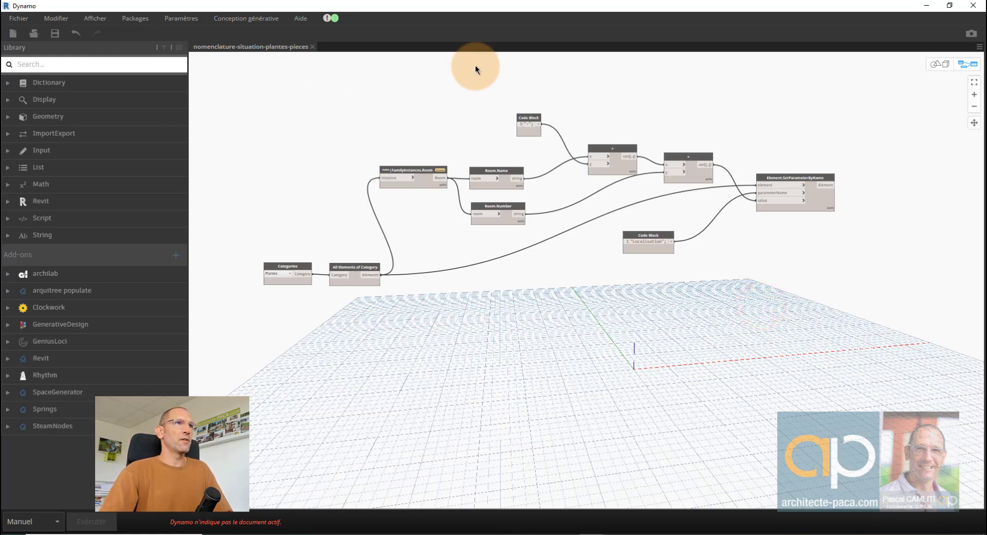
- Restore the Dynamo window to a smaller size over the Revit plan and close Dynamo
drag(350, 12, 671, 136)
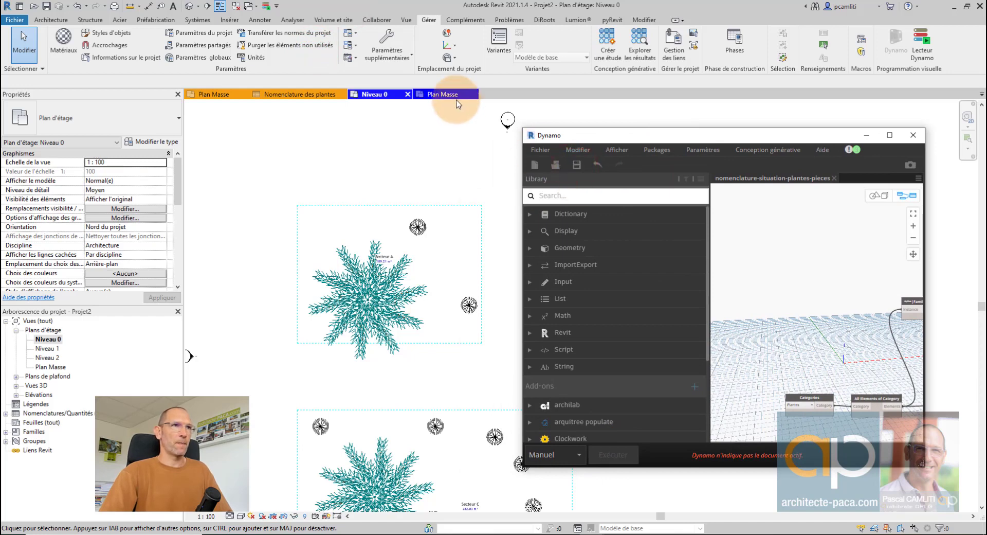
click(914, 135)
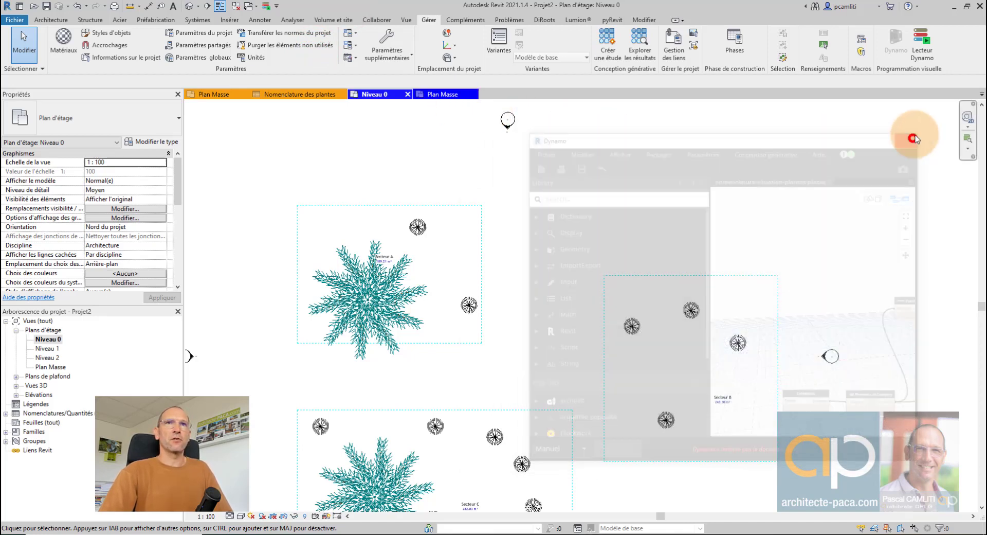
- Reopen Dynamo with the nomenclature-situation-plantes-pieces graph and run it on the project
click(904, 50)
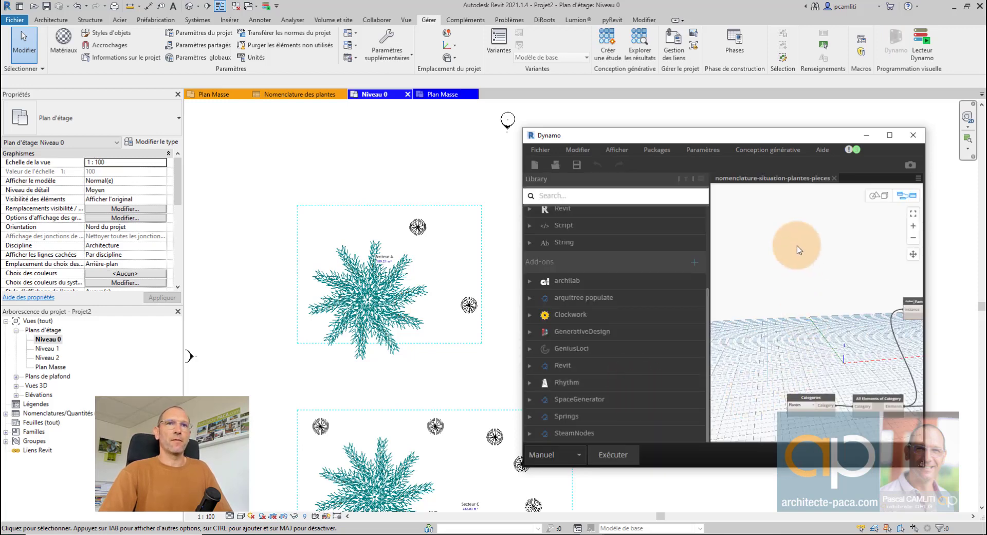
click(604, 455)
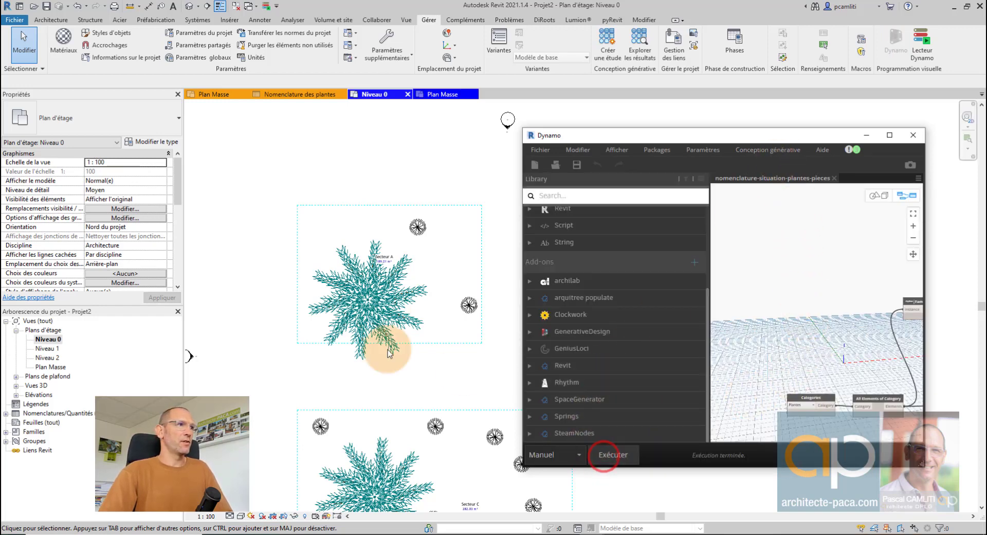
- Check the Localisation property of the spruce and of the upper shrub in Secteur A, and close Dynamo
click(381, 289)
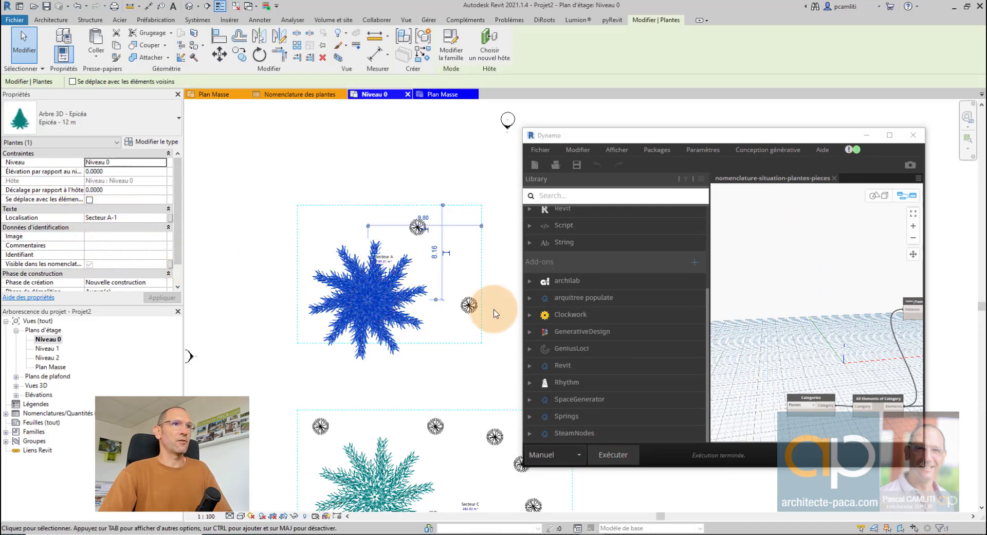
scroll(403, 263, up, 3)
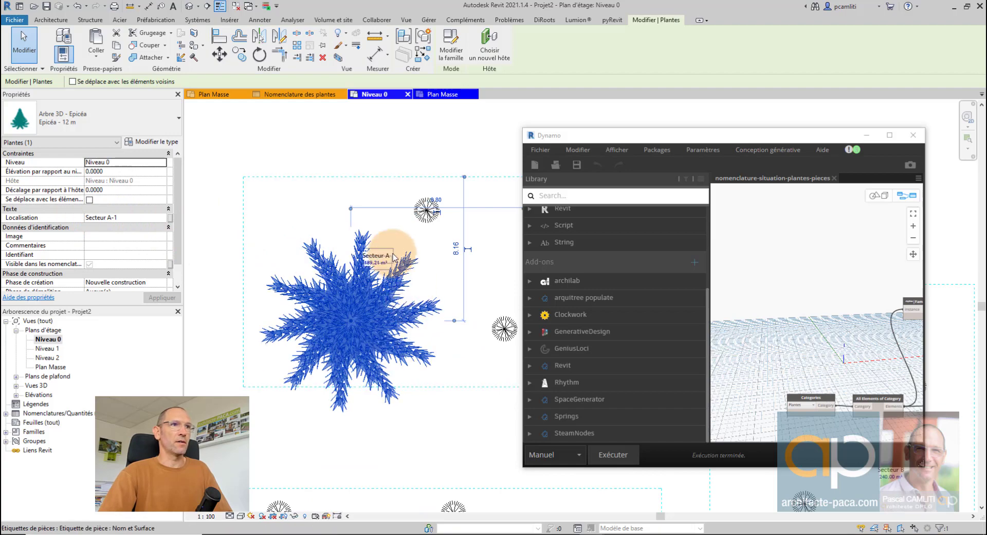
click(431, 216)
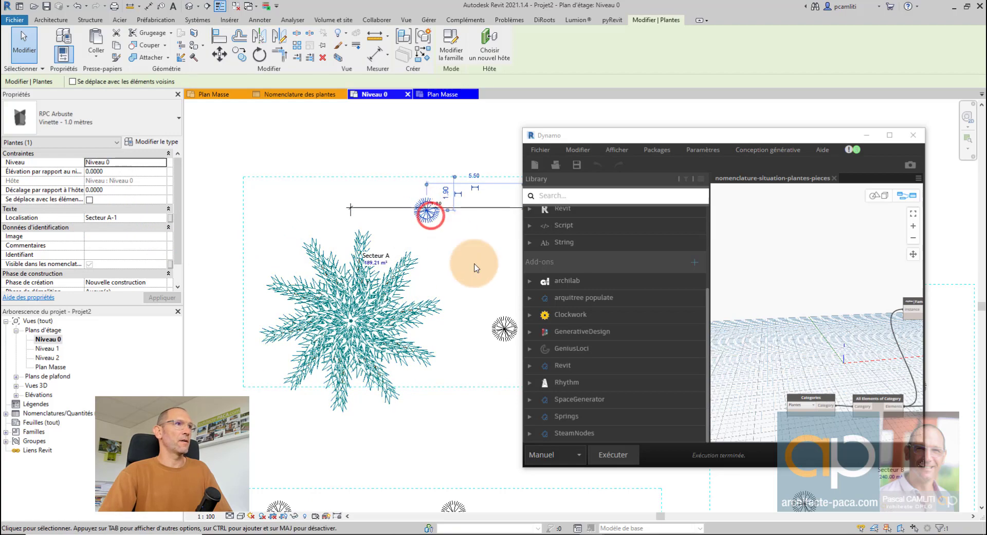
click(428, 221)
click(460, 209)
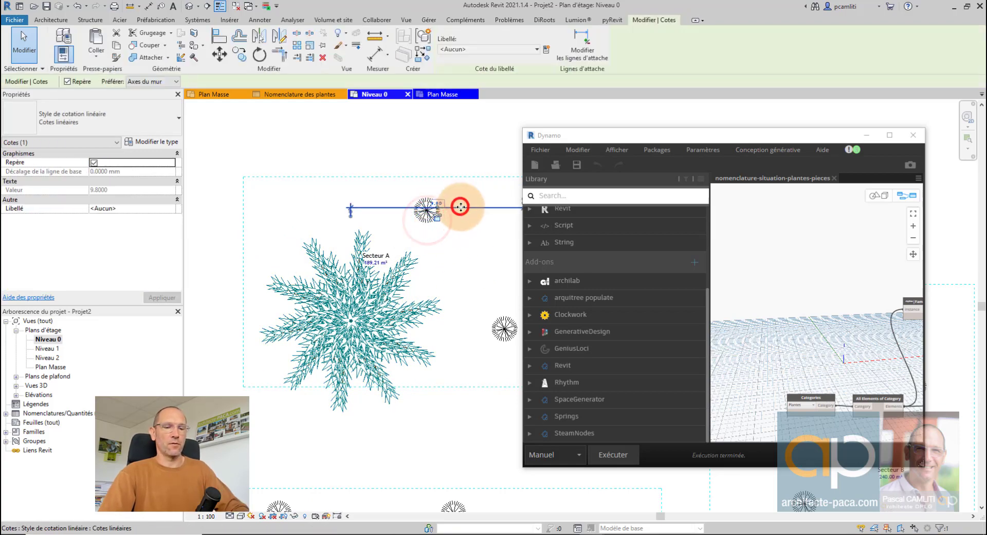
scroll(458, 232, down, 3)
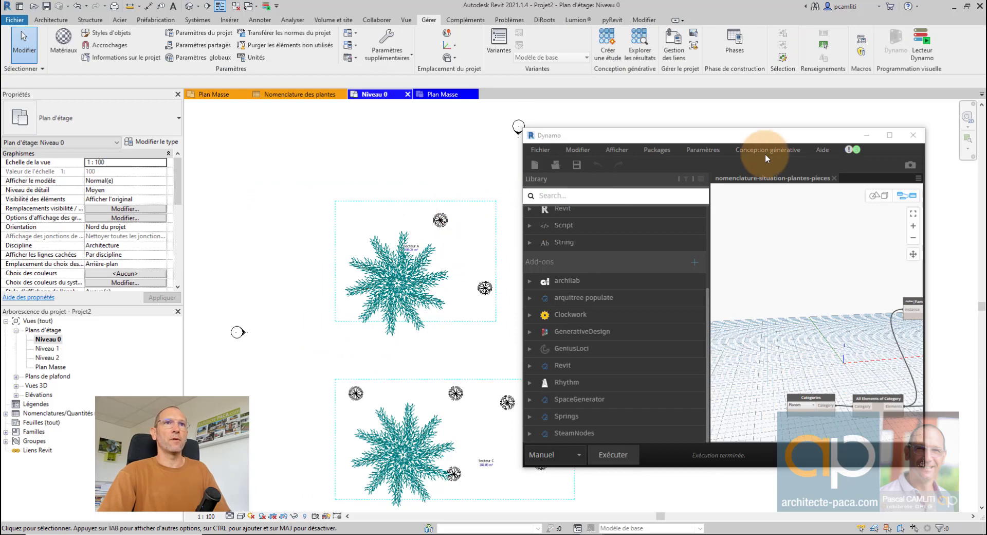
click(913, 134)
click(728, 332)
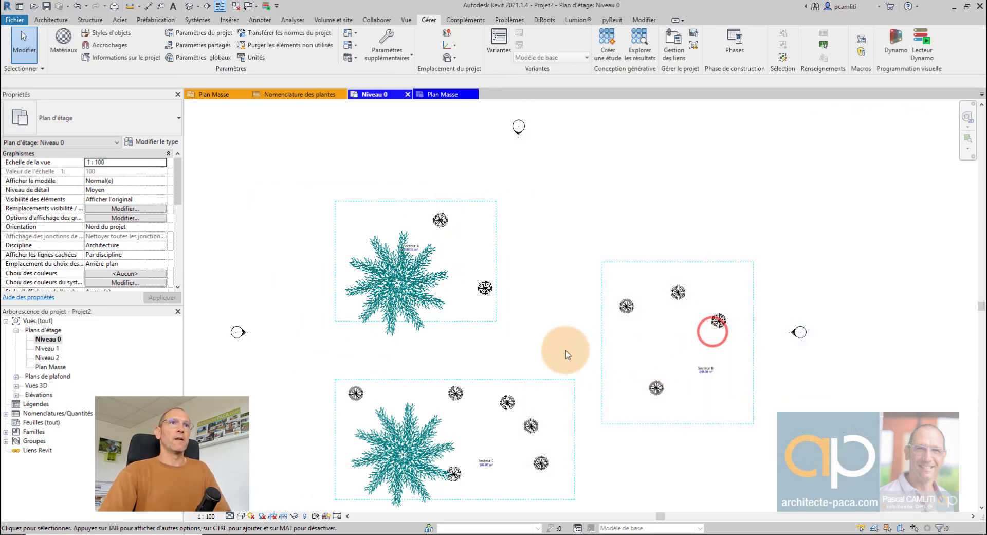
- Create a new schedule for the Plantes category
middle_drag(535, 266, 520, 211)
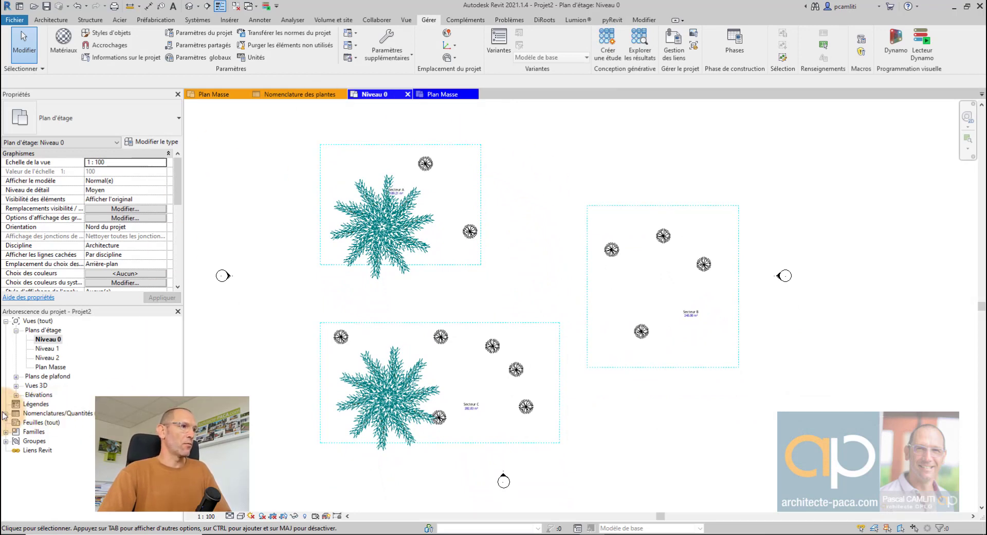
right_click(35, 414)
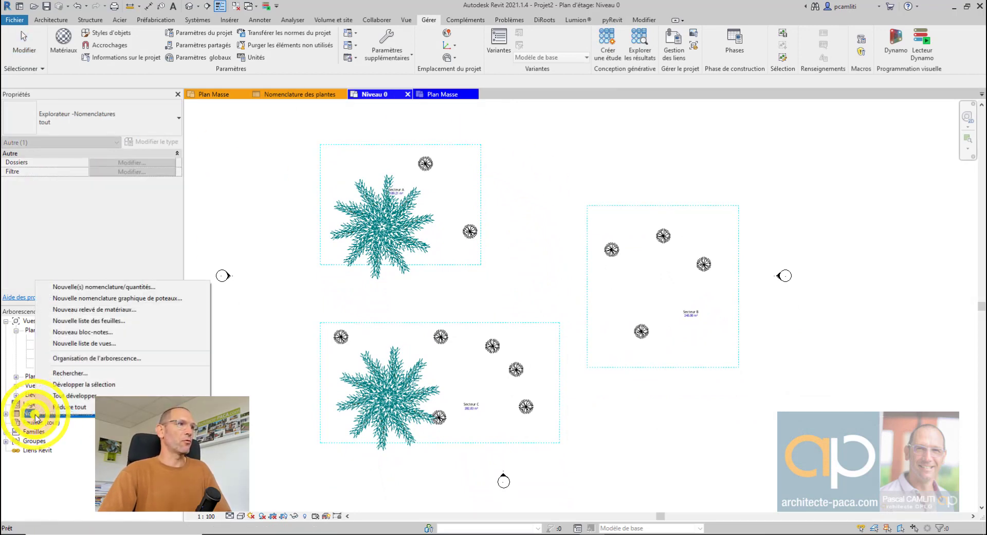
click(129, 289)
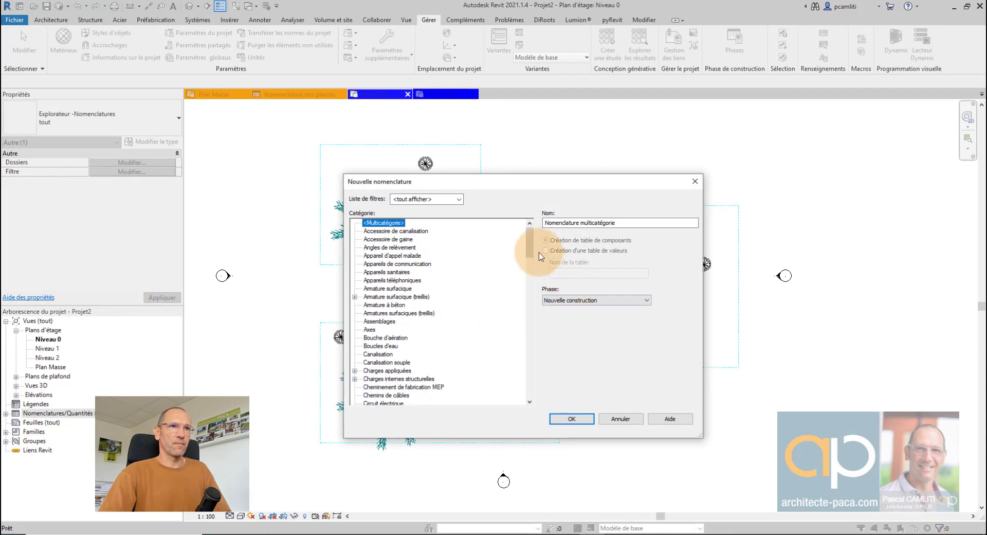
drag(531, 251, 530, 336)
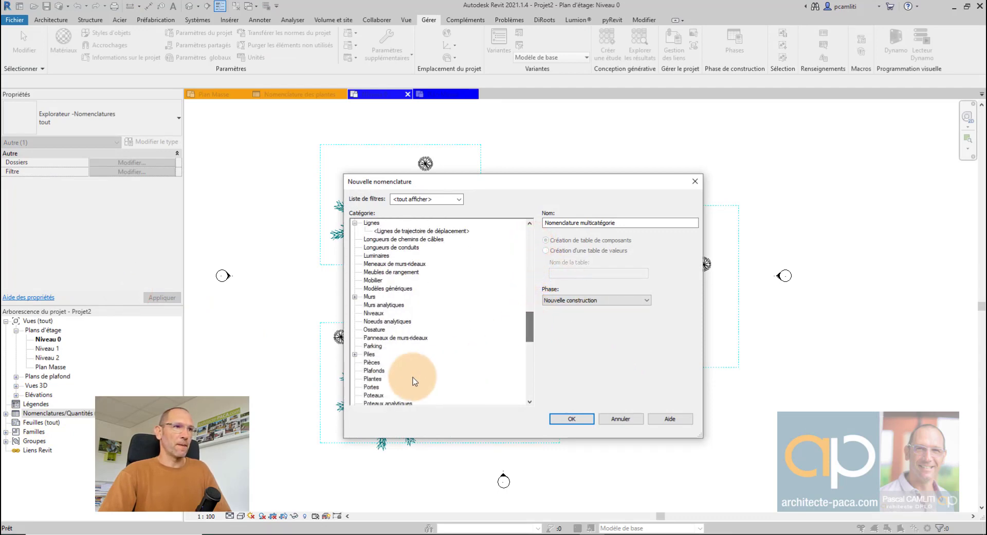
click(373, 379)
click(572, 419)
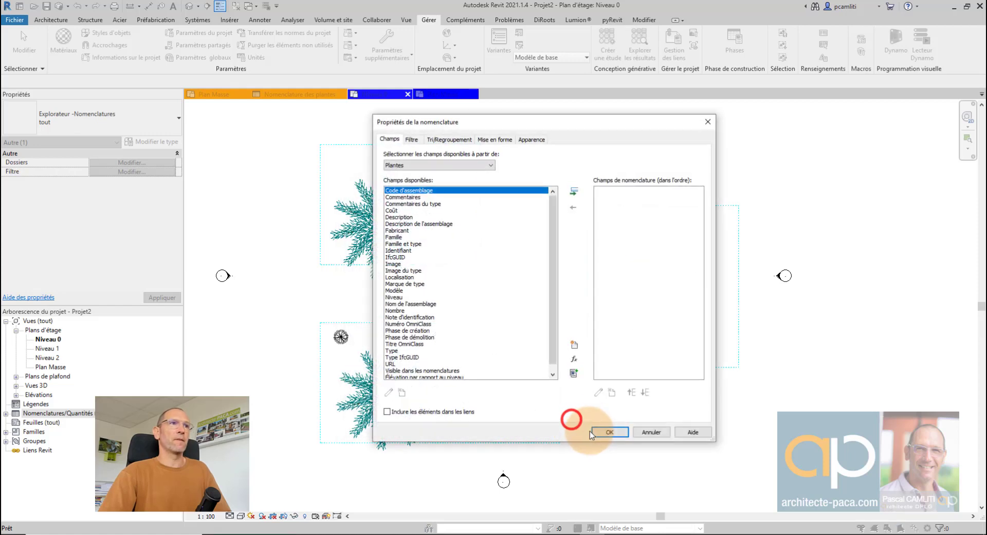
- Add the fields Famille et type, Nombre and Localisation to the plant schedule, in that order
double_click(404, 244)
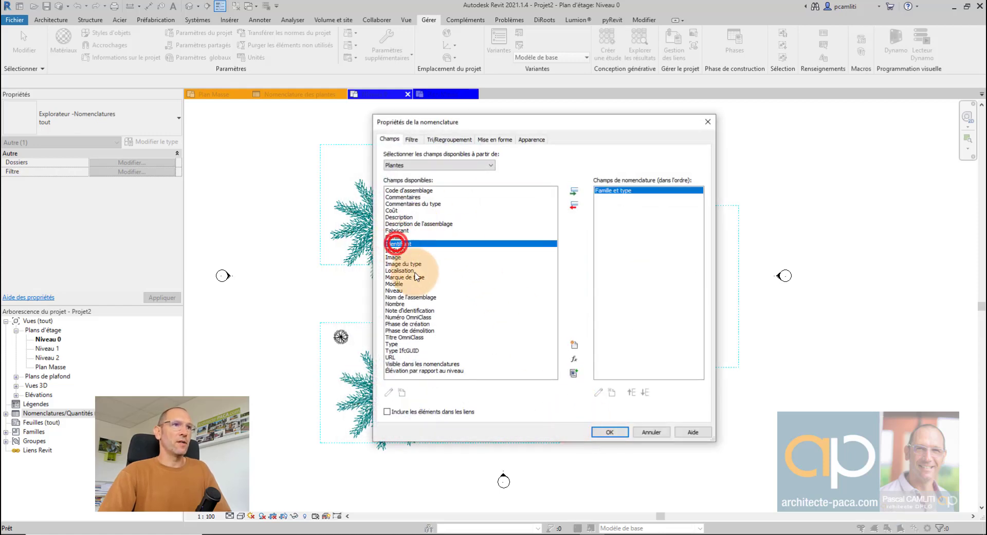
double_click(396, 304)
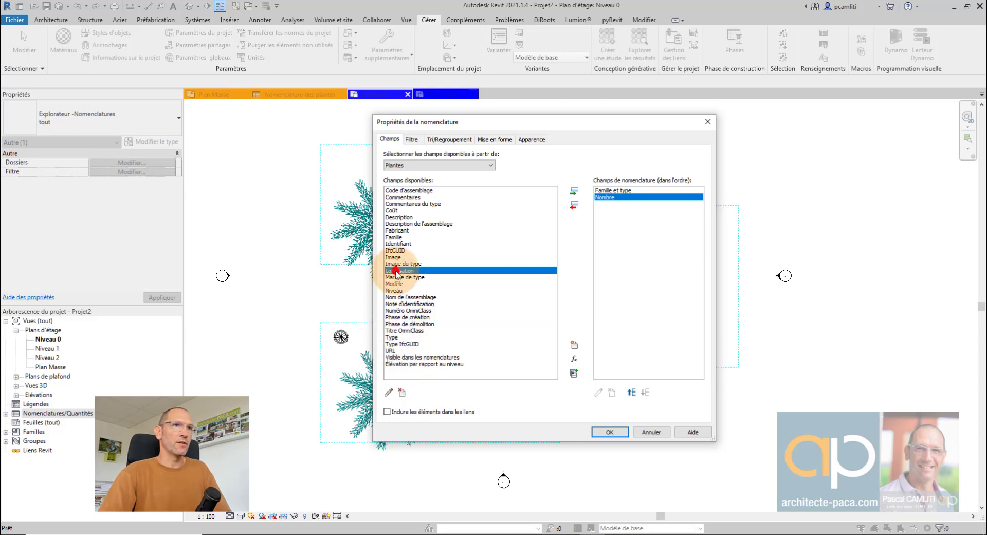
double_click(396, 270)
click(607, 432)
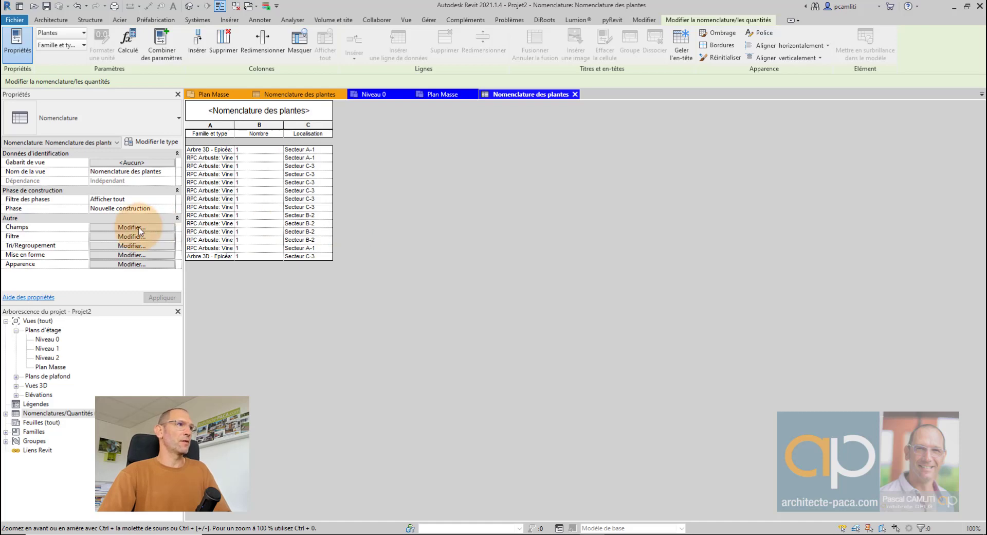
- Sort the schedule by Localisation, ascending, with a "Titre, nombre et totaux" footer and blank line but no header, and enable general totals
click(117, 245)
click(500, 155)
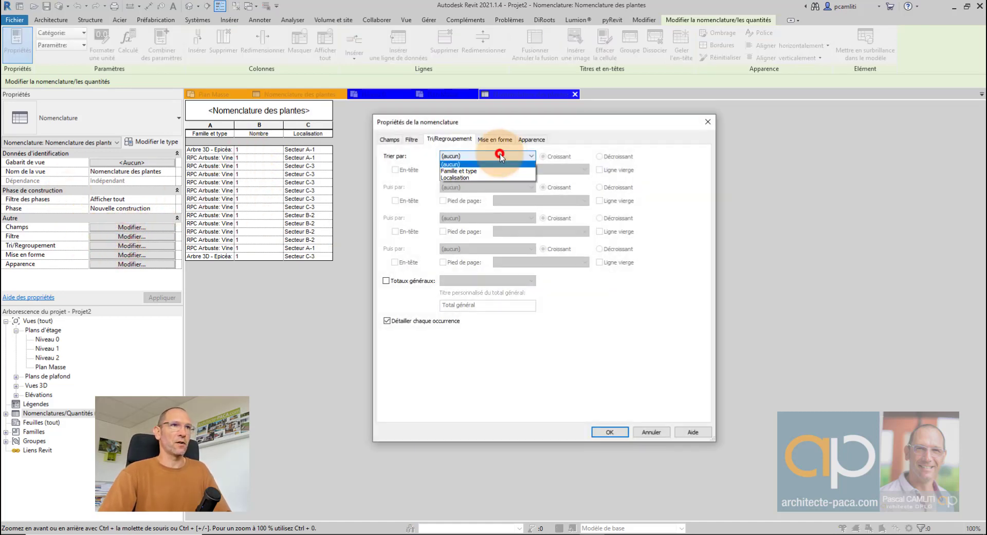
click(493, 178)
click(396, 170)
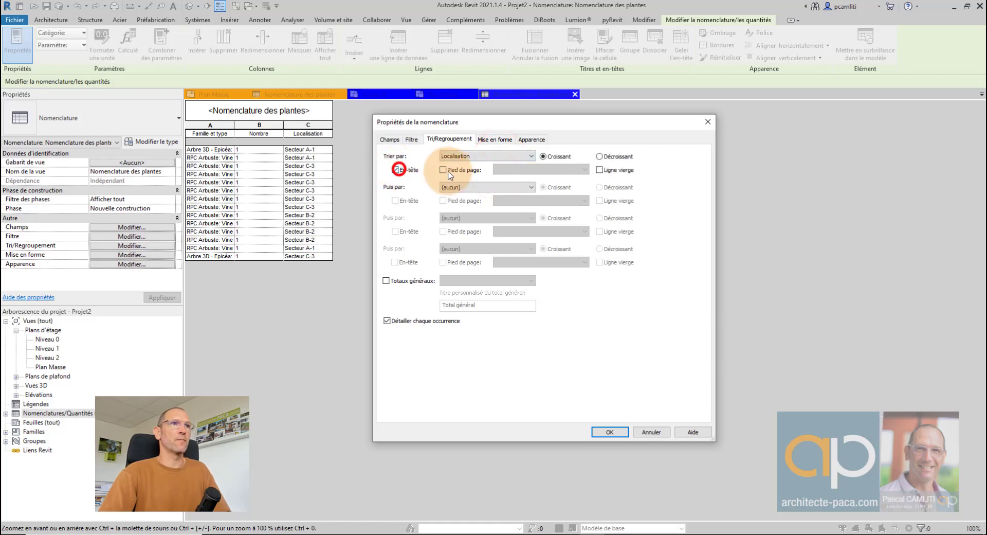
click(443, 170)
click(395, 170)
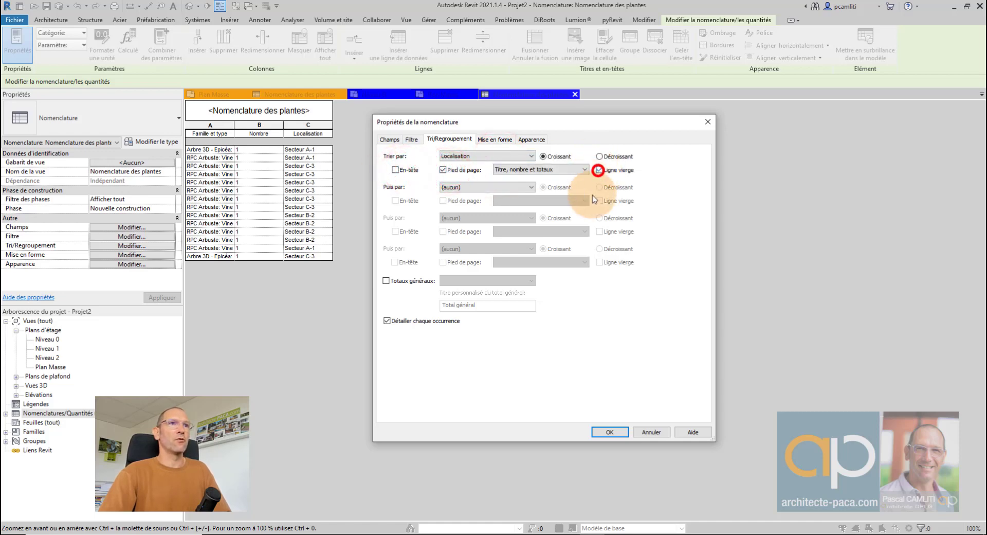
click(411, 280)
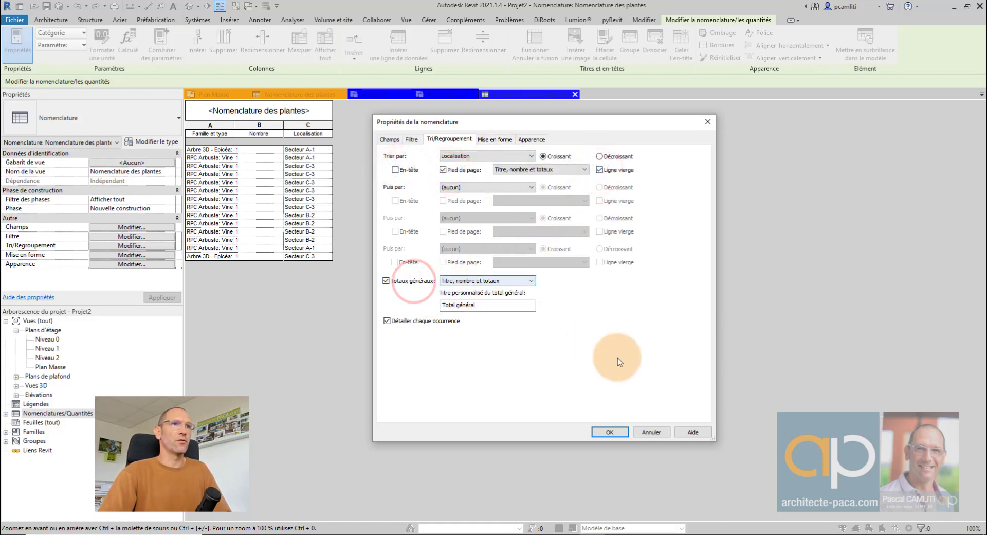
- Set the Nombre field to calculate totals and widen the Famille et type column to fit the full plant names
click(500, 140)
click(525, 141)
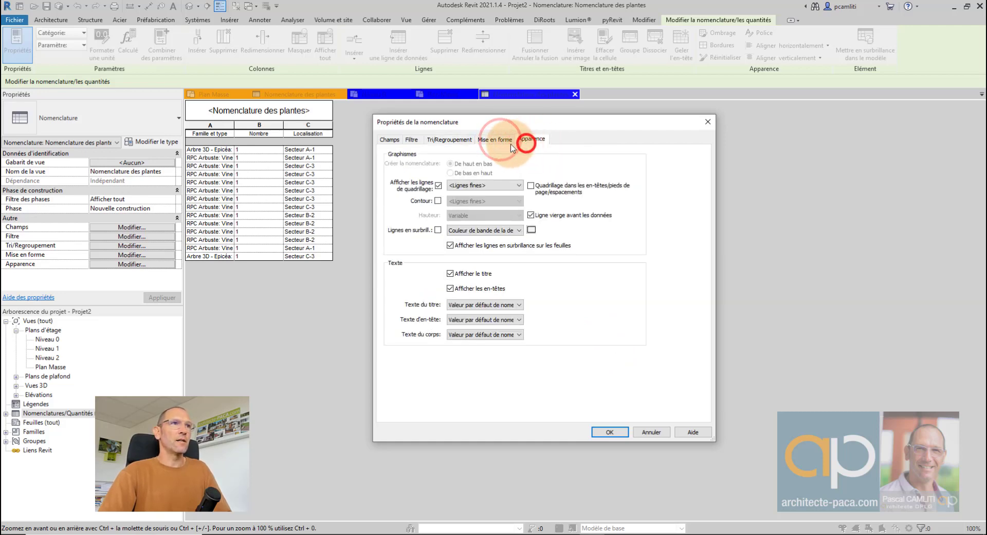
click(511, 144)
click(415, 169)
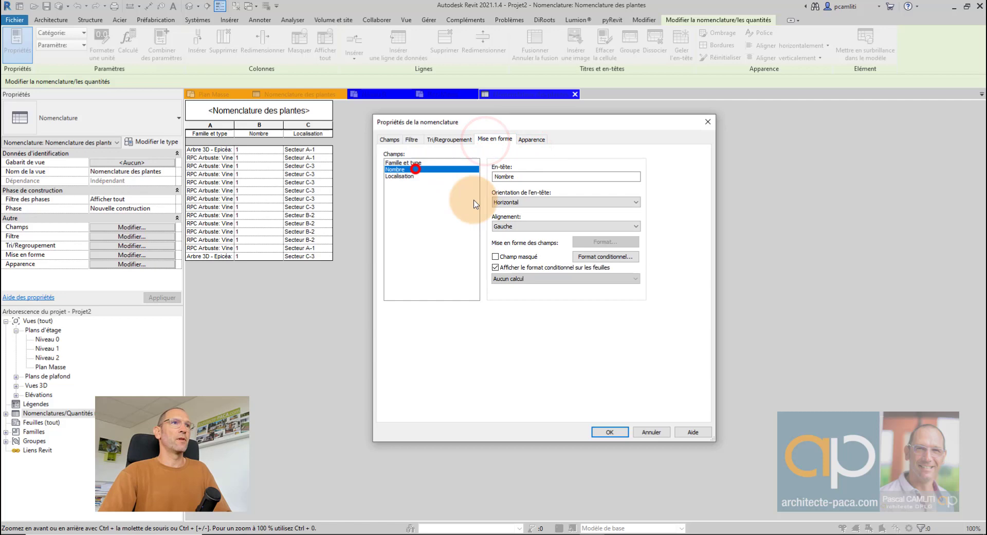
click(530, 282)
click(528, 292)
click(606, 434)
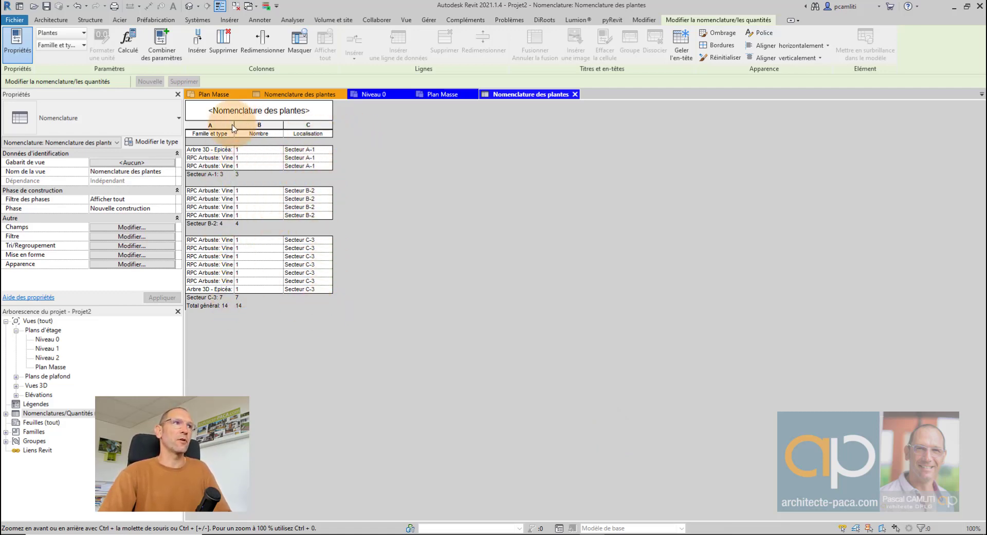
drag(235, 124, 318, 126)
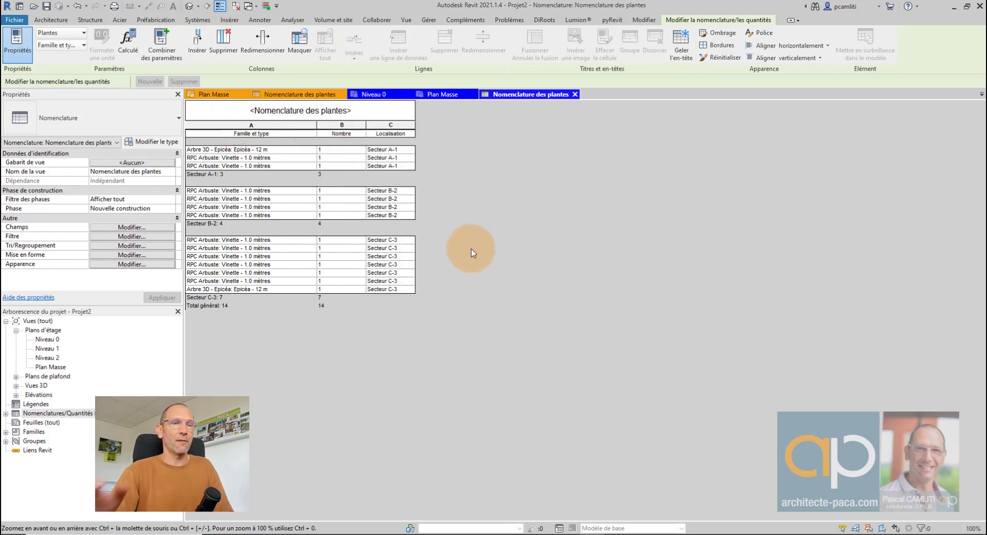